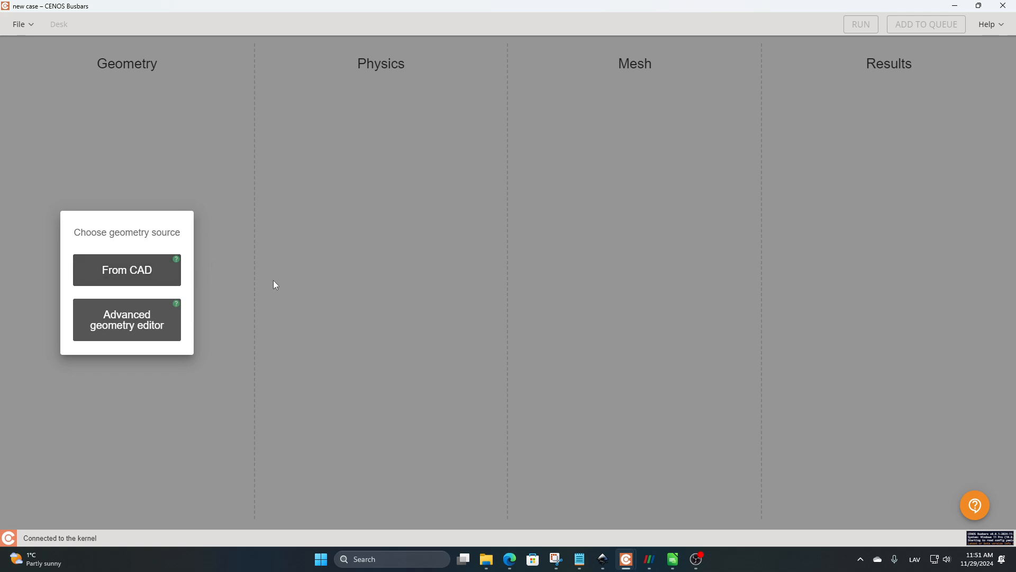
Step: Start the case from CAD geometry and load the busbar model file from the input_files folder
{"action": "left_click", "coordinate": [140, 265]}
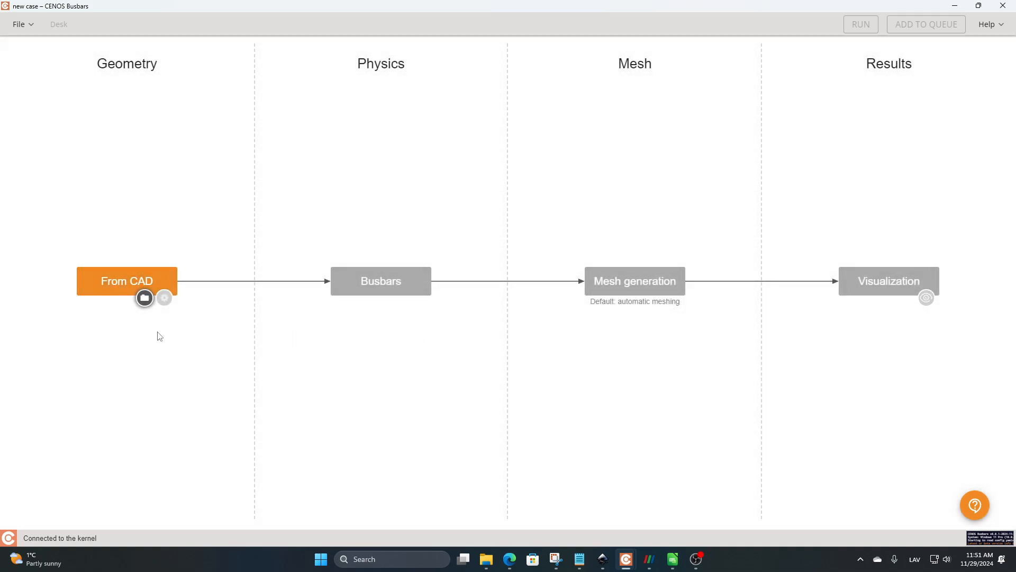
{"action": "left_click", "coordinate": [145, 298]}
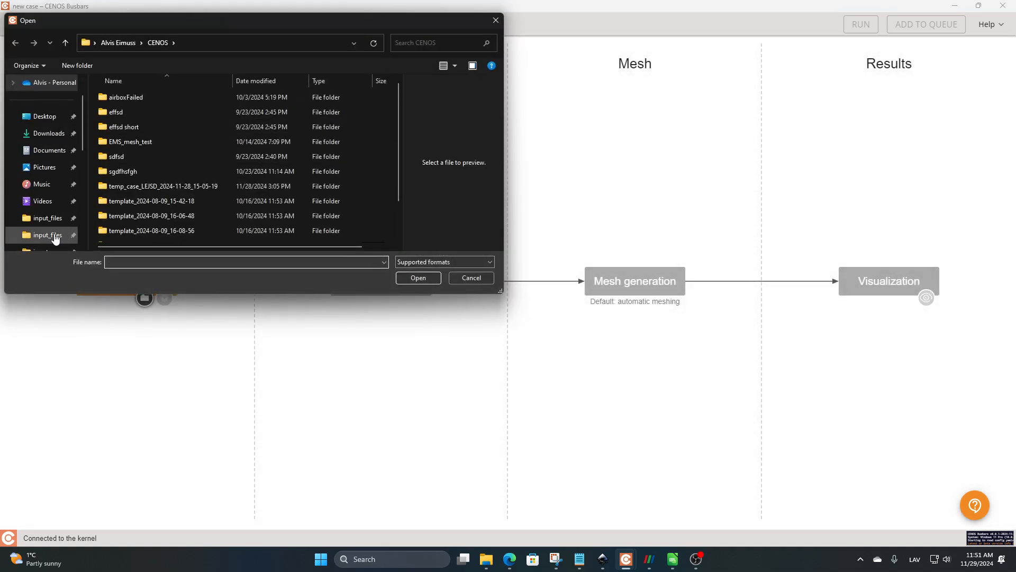
{"action": "left_click", "coordinate": [47, 231]}
{"action": "left_click", "coordinate": [161, 103]}
{"action": "left_click", "coordinate": [420, 278]}
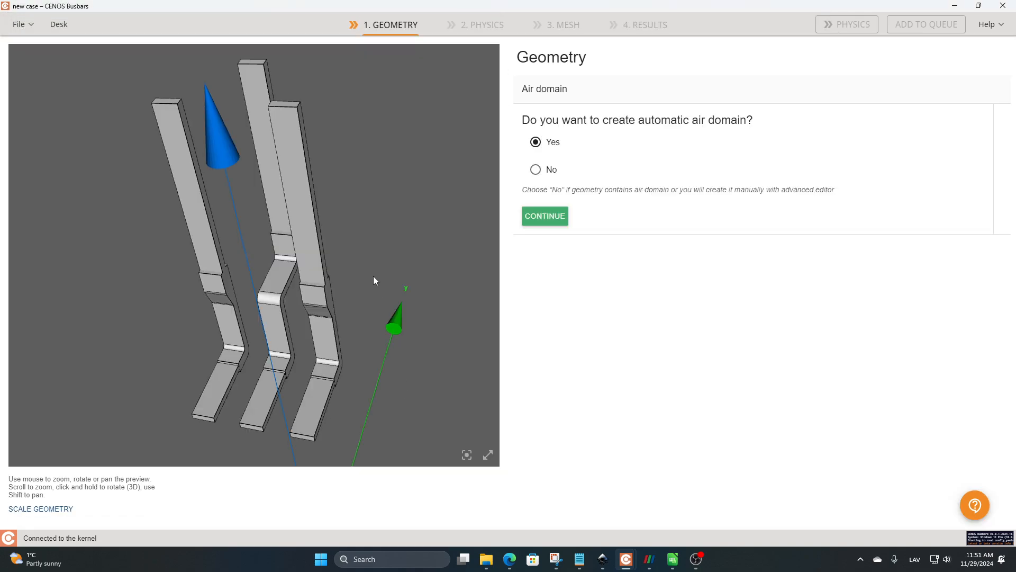
Step: Create an automatic air domain, selecting both end faces of each of the three busbars as terminals
{"action": "left_click_drag", "start_coordinate": [172, 157], "coordinate": [405, 306]}
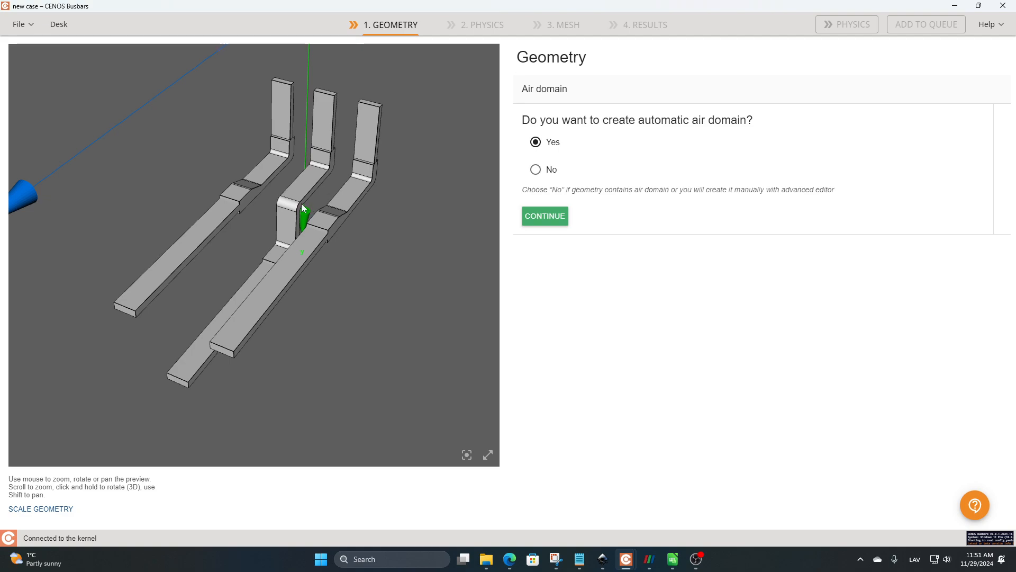
{"action": "left_click_drag", "start_coordinate": [369, 289], "coordinate": [387, 273]}
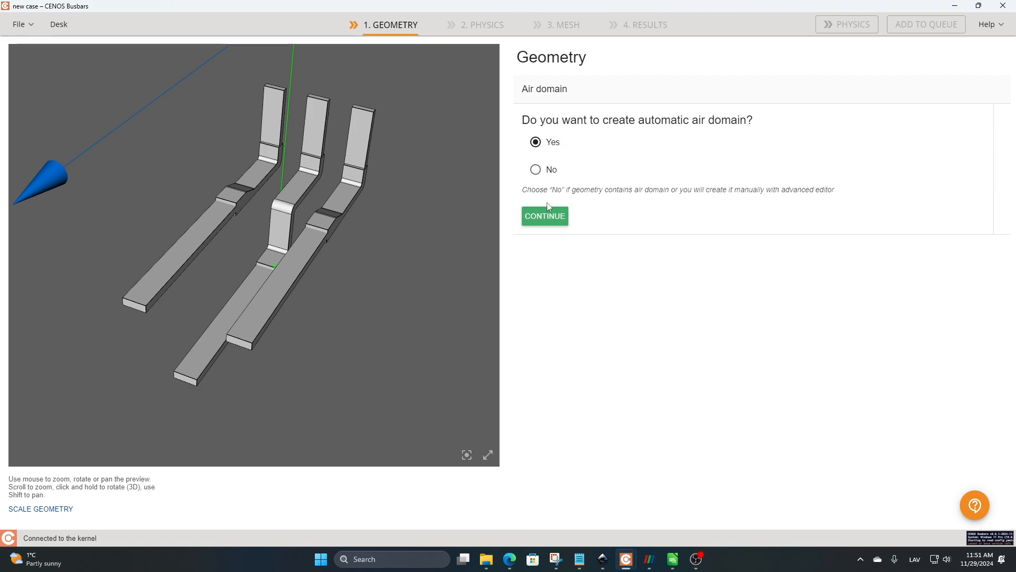
{"action": "left_click", "coordinate": [544, 216]}
{"action": "left_click_drag", "start_coordinate": [343, 319], "coordinate": [136, 394]}
{"action": "left_click", "coordinate": [189, 354]}
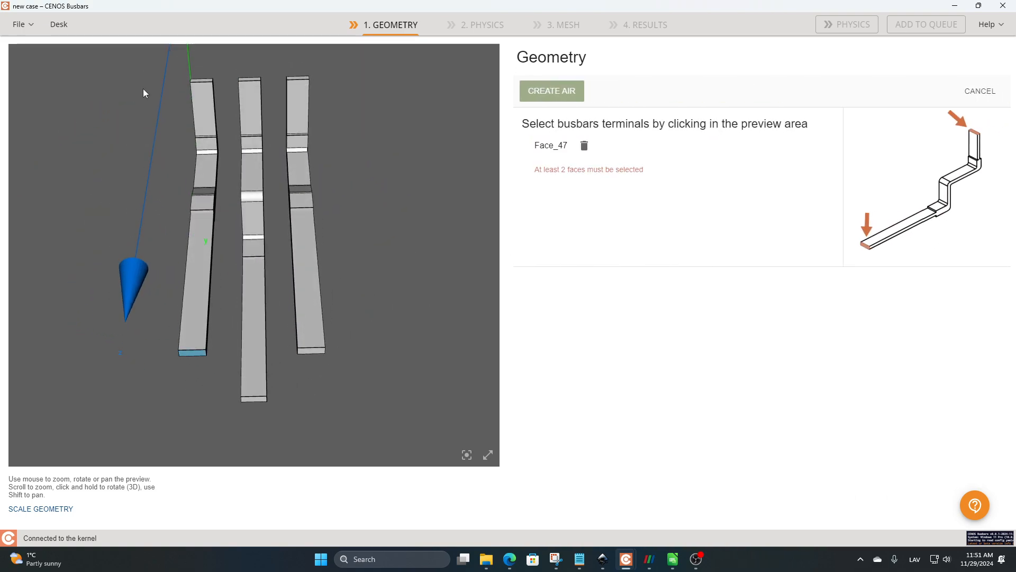
{"action": "left_click", "coordinate": [197, 81]}
{"action": "left_click", "coordinate": [251, 398]}
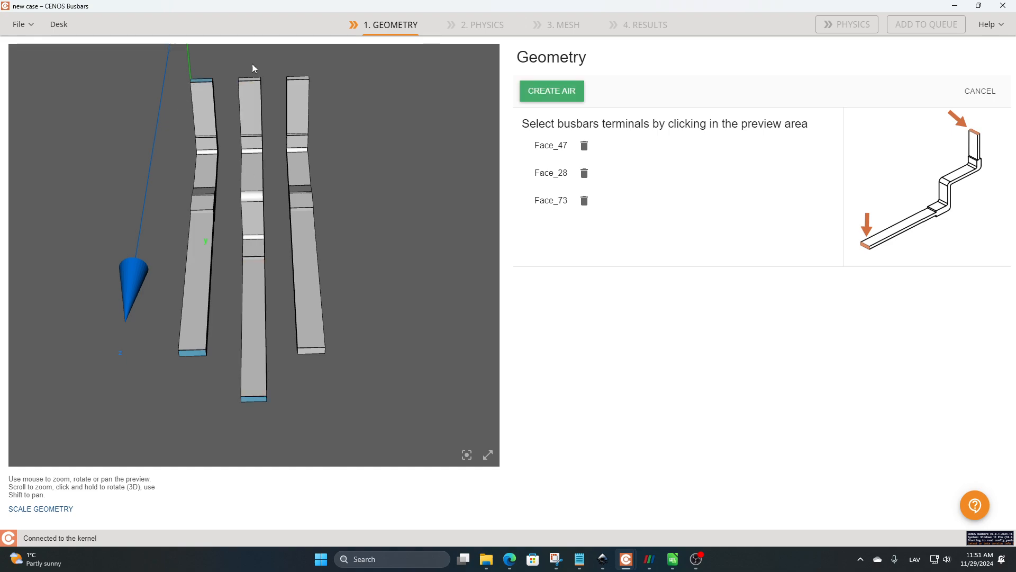
{"action": "left_click", "coordinate": [251, 81]}
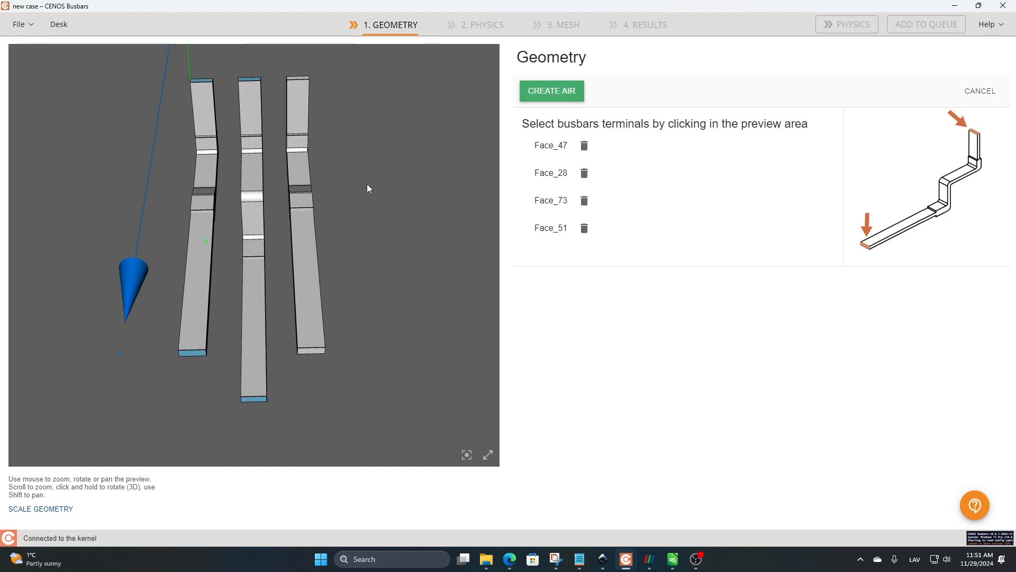
{"action": "left_click", "coordinate": [303, 352]}
{"action": "left_click", "coordinate": [306, 79]}
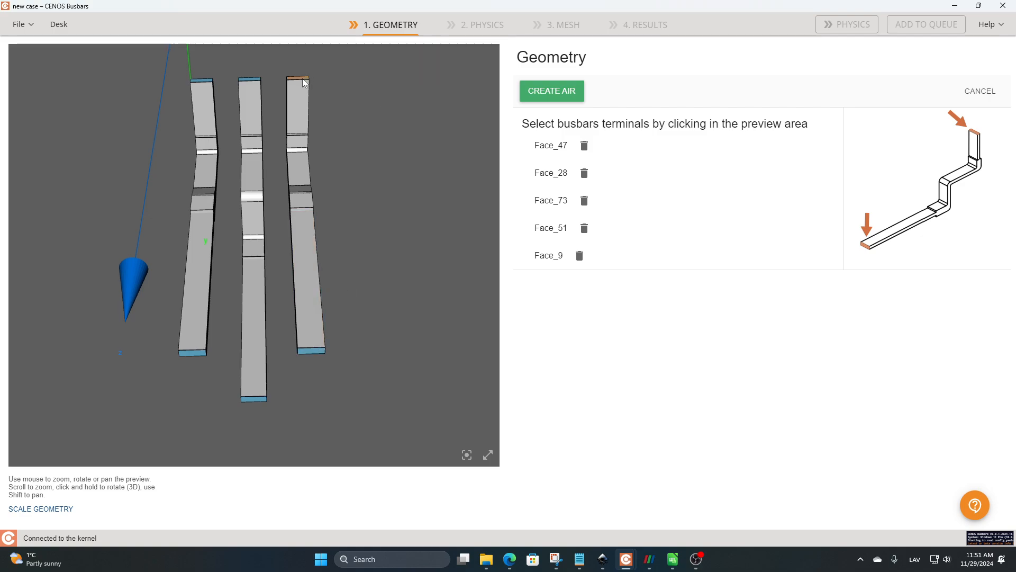
{"action": "left_click", "coordinate": [545, 95]}
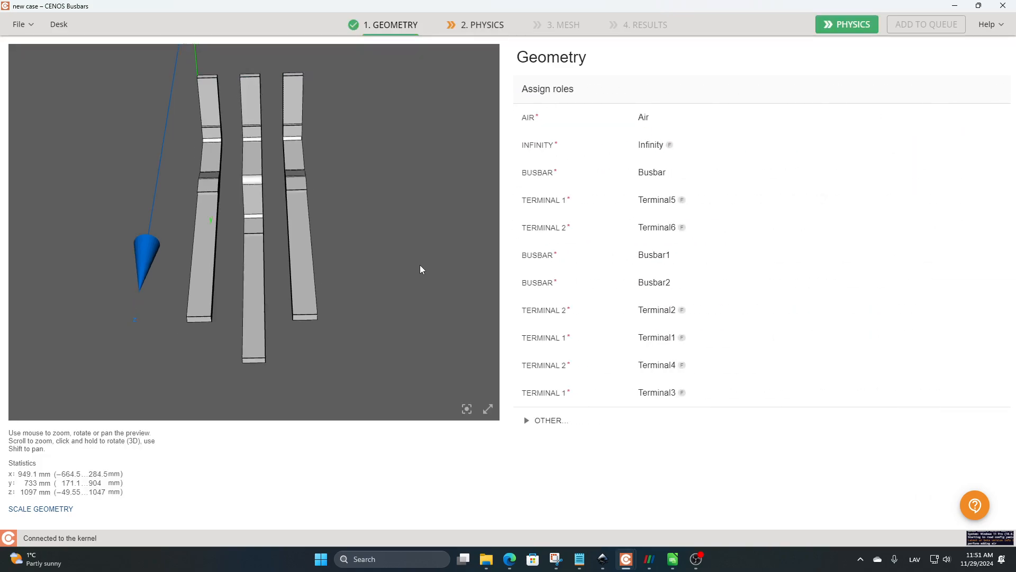
Step: Examine the roles assigned to the busbars, terminals and air, and the list of additional roles that can be assigned
{"action": "left_click_drag", "start_coordinate": [421, 269], "coordinate": [354, 257]}
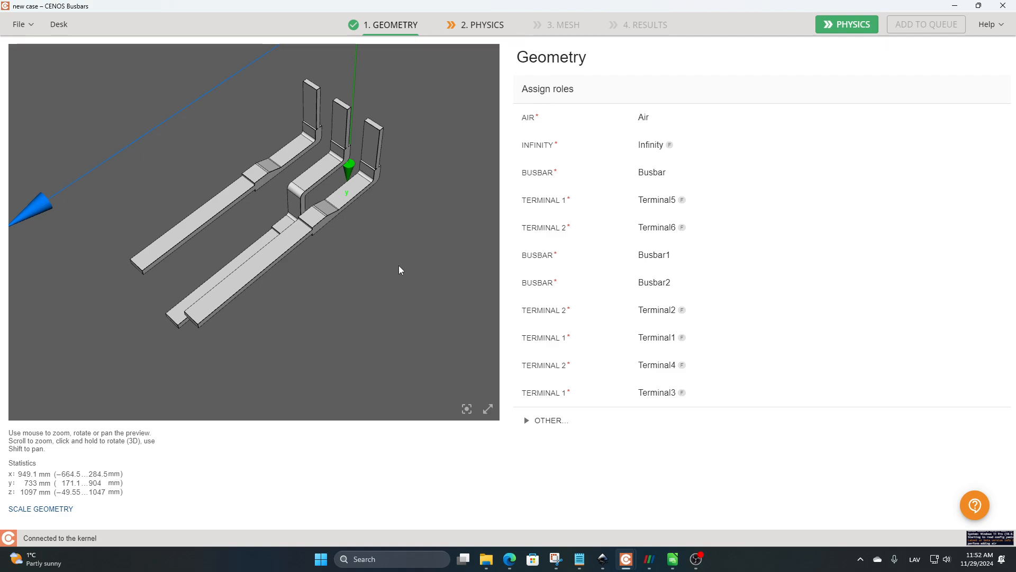
{"action": "left_click_drag", "start_coordinate": [399, 265], "coordinate": [459, 272]}
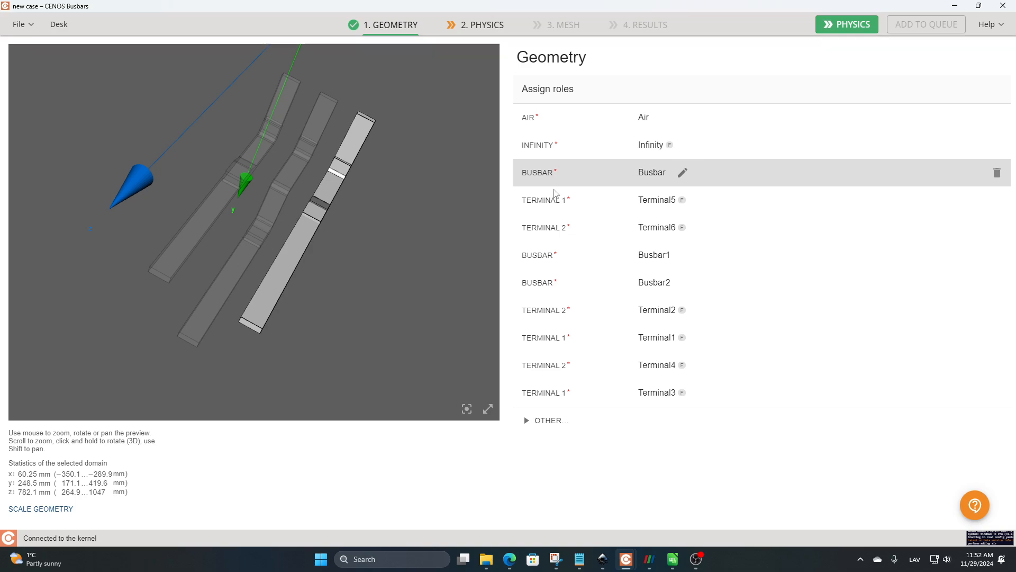
{"action": "left_click_drag", "start_coordinate": [389, 241], "coordinate": [347, 243]}
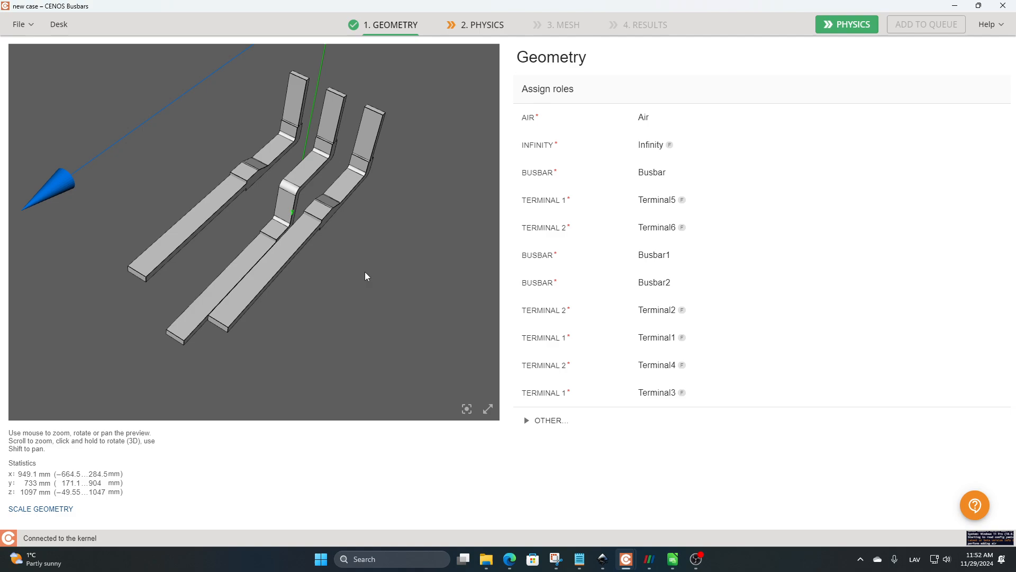
{"action": "mouse_move", "coordinate": [366, 268]}
{"action": "left_mouse_down"}
{"action": "mouse_move", "coordinate": [361, 300]}
{"action": "mouse_move", "coordinate": [363, 286]}
{"action": "left_mouse_up"}
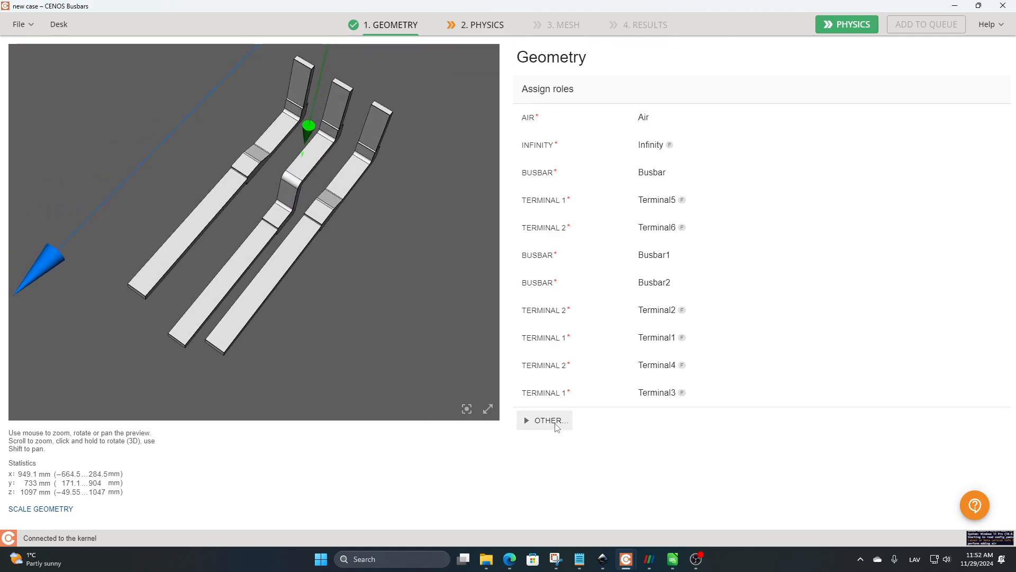
{"action": "left_click", "coordinate": [545, 393]}
{"action": "left_click_drag", "start_coordinate": [608, 403], "coordinate": [608, 451]}
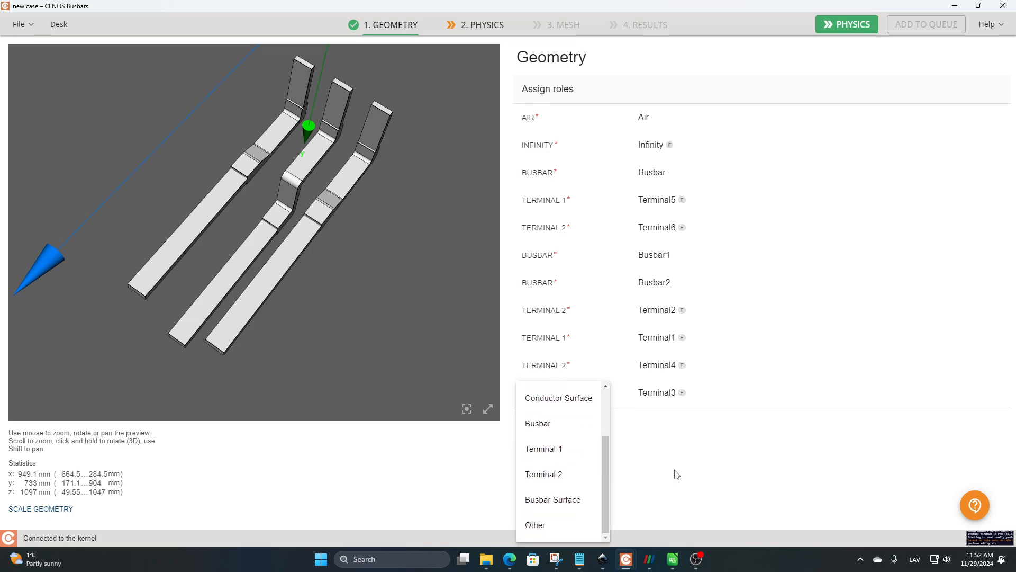
{"action": "left_click", "coordinate": [395, 316]}
{"action": "left_click_drag", "start_coordinate": [395, 316], "coordinate": [364, 278]}
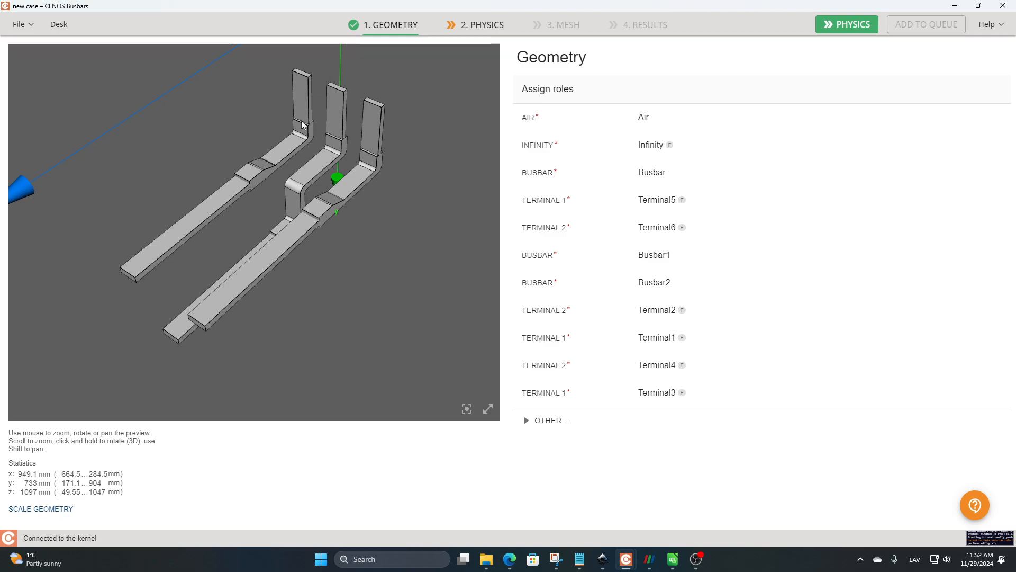
Step: Assign the Busbar Surface role to all faces of the domain named Busbar except its terminal faces Terminal5 and Terminal6
{"action": "left_click", "coordinate": [548, 421]}
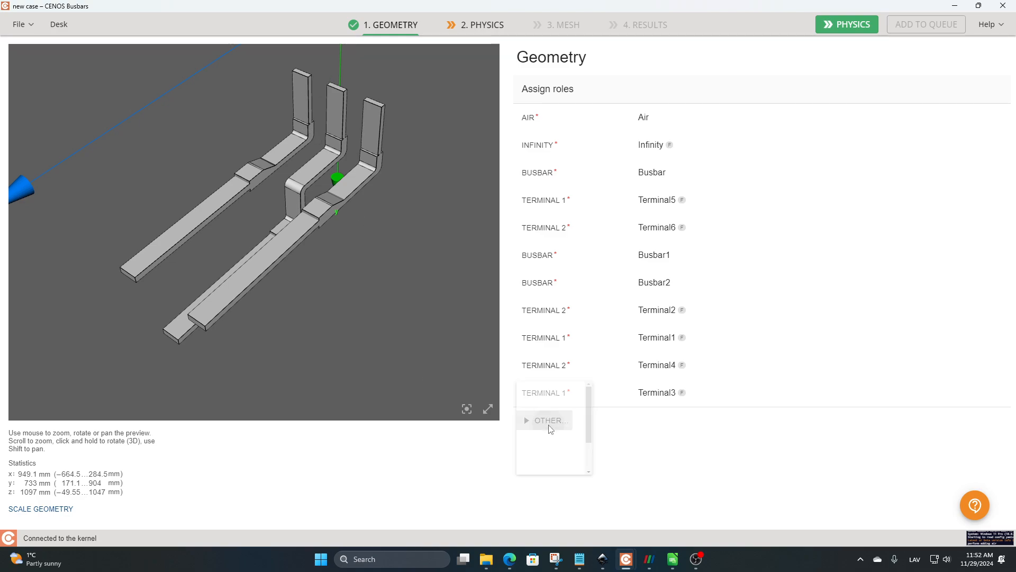
{"action": "scroll", "coordinate": [605, 414], "scroll_direction": "down", "scroll_amount": 3}
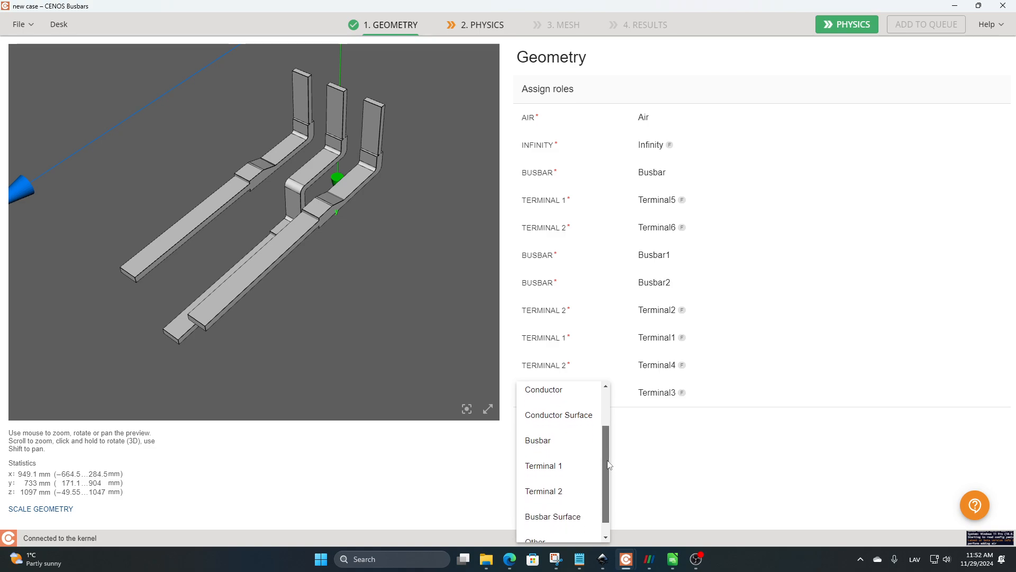
{"action": "left_click", "coordinate": [552, 499]}
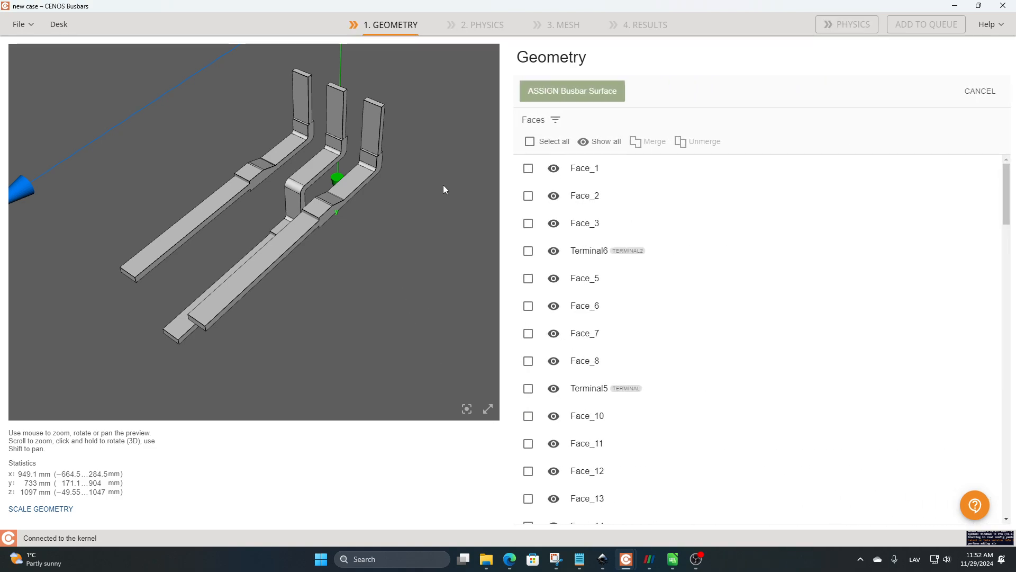
{"action": "left_click", "coordinate": [556, 120]}
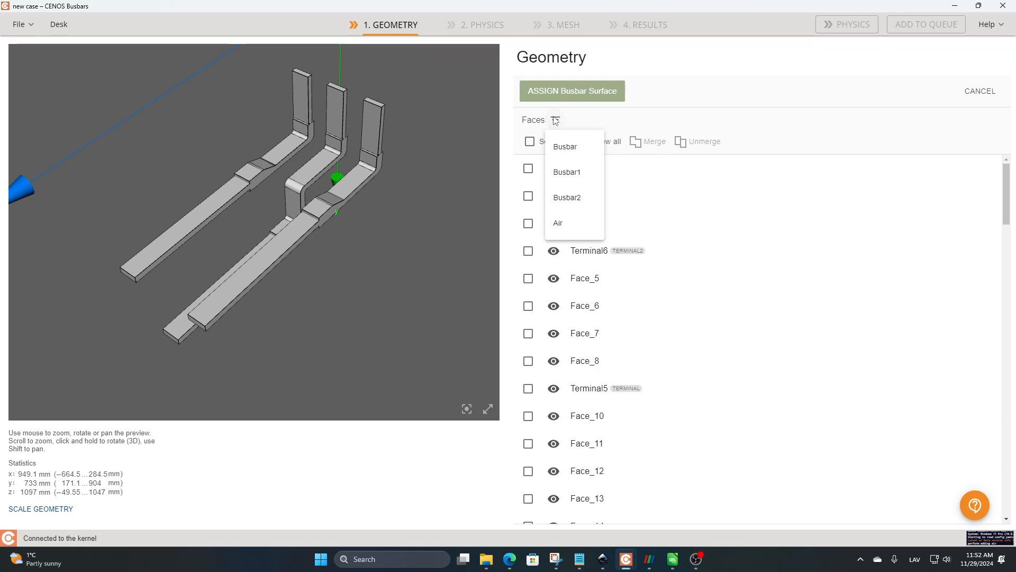
{"action": "left_click", "coordinate": [577, 148]}
{"action": "left_click", "coordinate": [529, 142]}
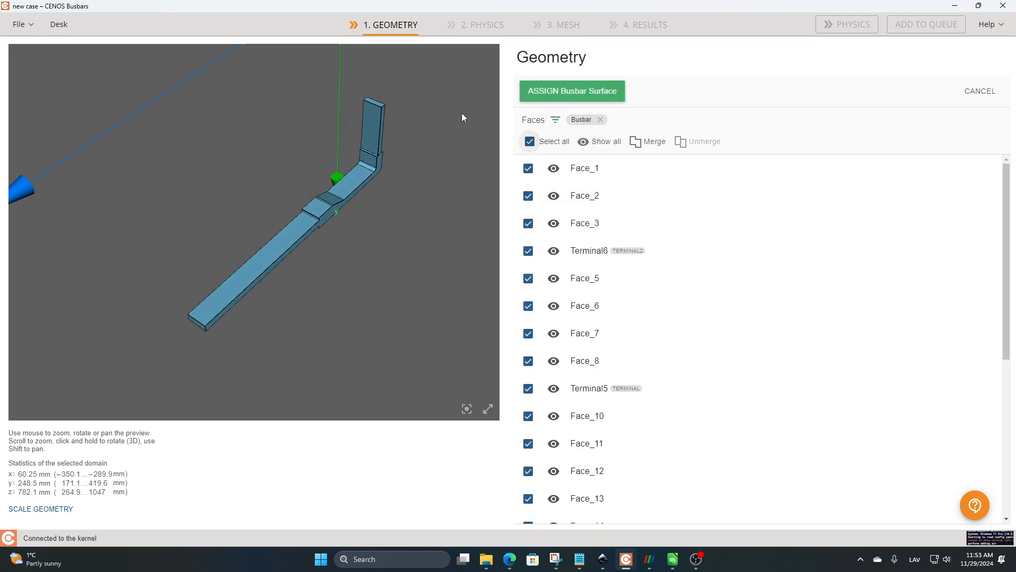
{"action": "left_click", "coordinate": [528, 250]}
{"action": "left_click", "coordinate": [528, 388]}
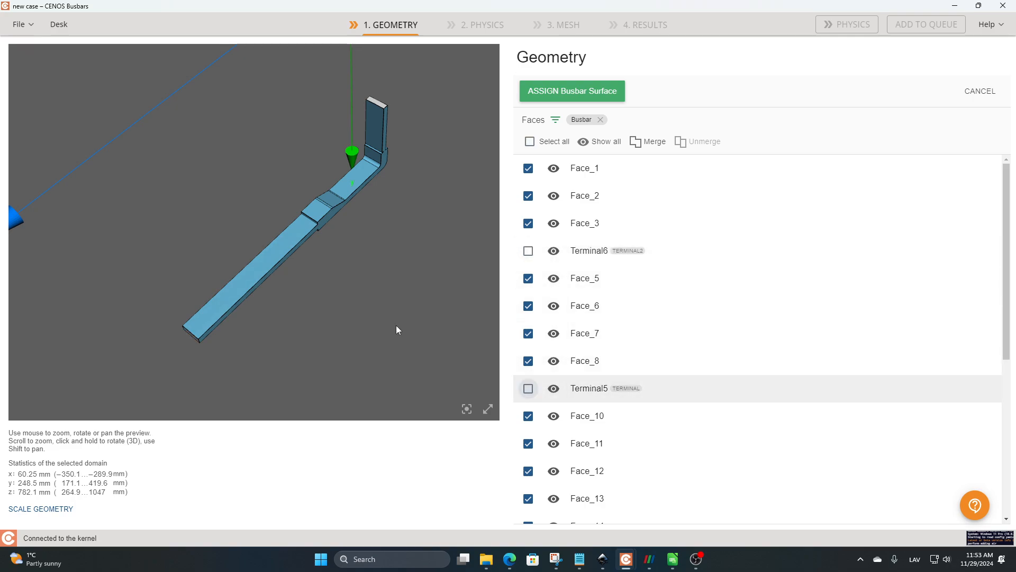
{"action": "left_click_drag", "start_coordinate": [396, 325], "coordinate": [465, 192]}
{"action": "left_click", "coordinate": [554, 100]}
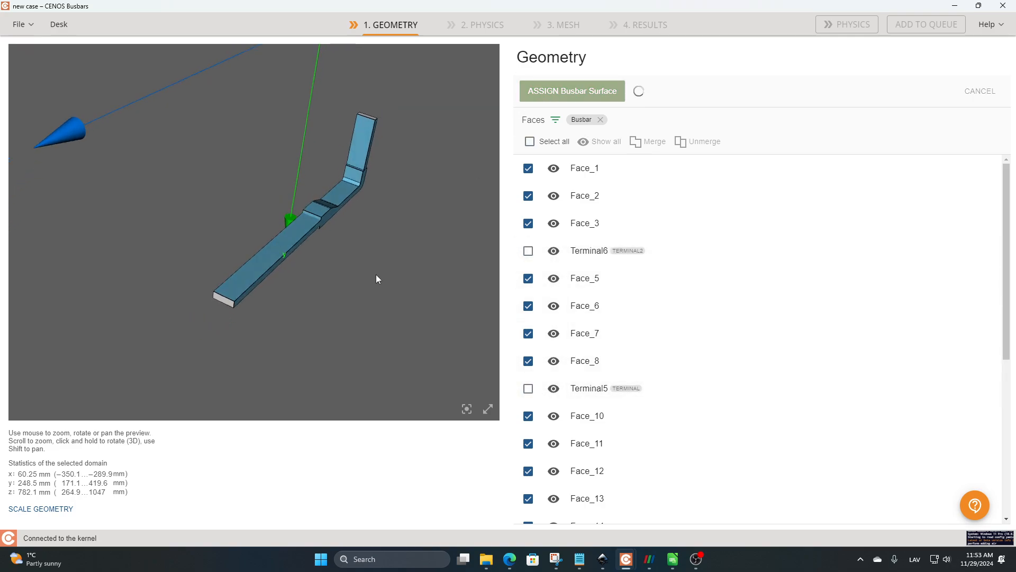
Step: In the physics setup, set the simulation time type to Transient AC with a frequency of 100 Hz and an end time of 10 s
{"action": "mouse_move", "coordinate": [424, 205]}
{"action": "left_mouse_down"}
{"action": "mouse_move", "coordinate": [445, 159]}
{"action": "mouse_move", "coordinate": [410, 214]}
{"action": "left_mouse_up"}
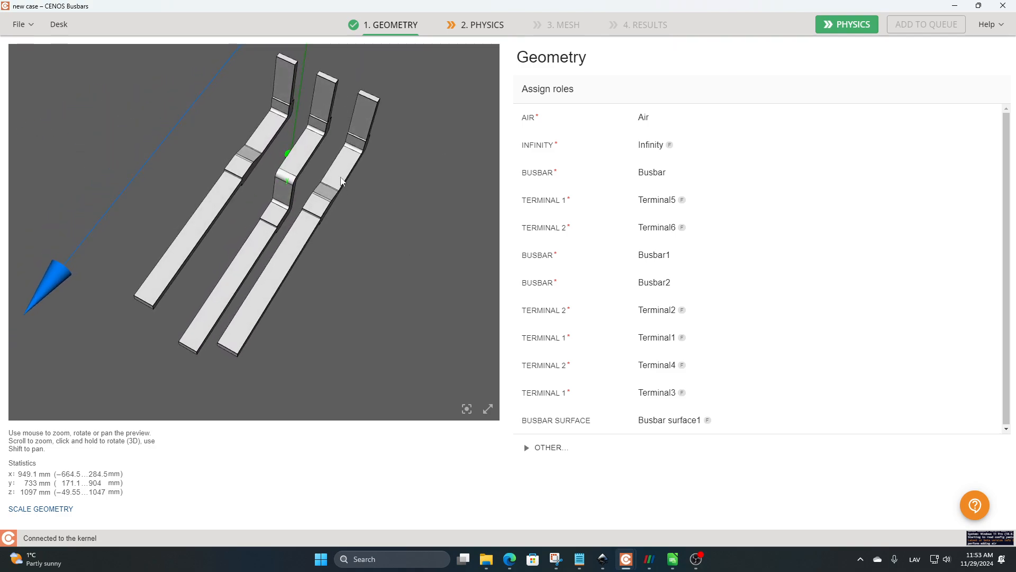
{"action": "left_click_drag", "start_coordinate": [329, 208], "coordinate": [342, 184]}
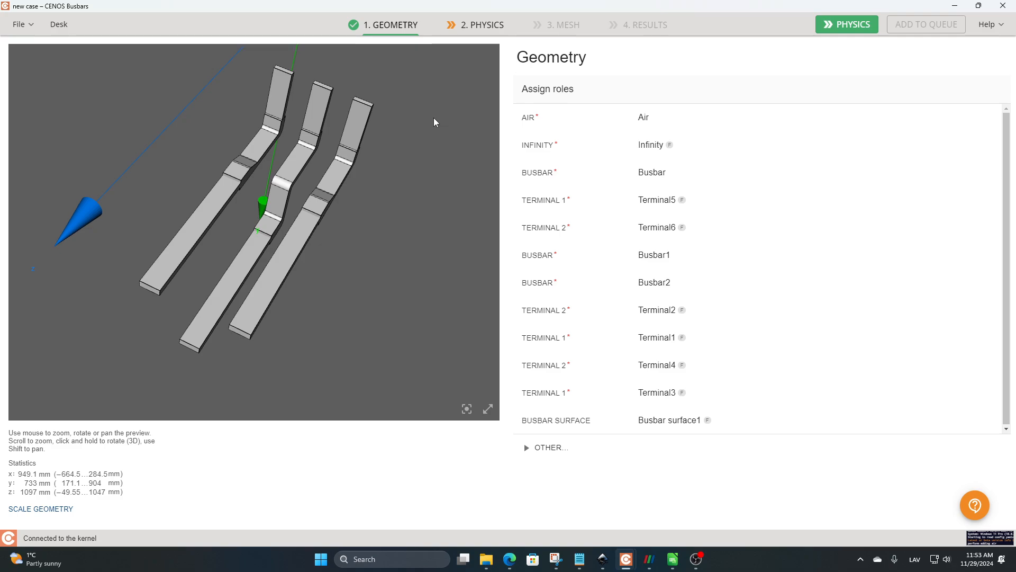
{"action": "left_click", "coordinate": [482, 26]}
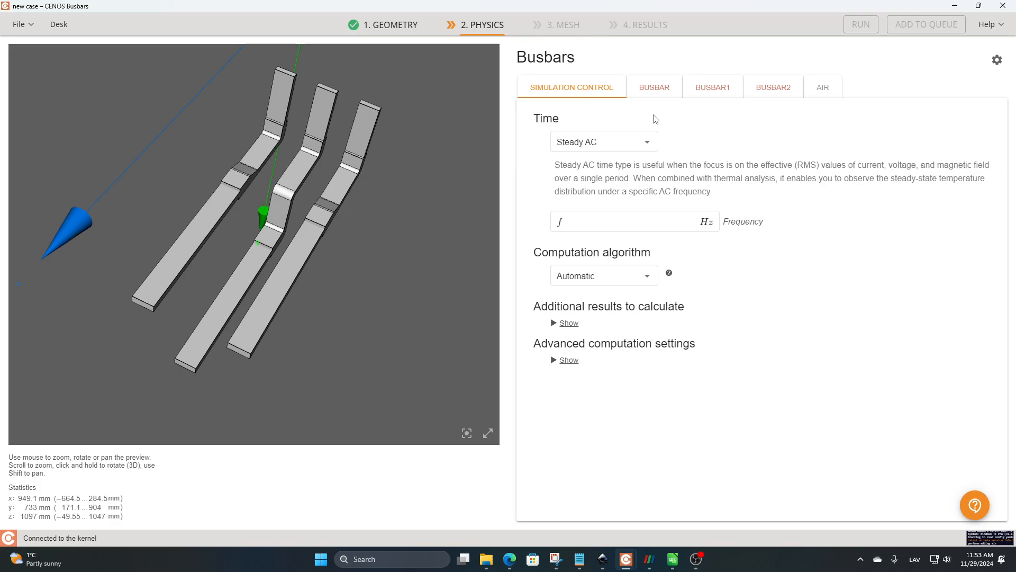
{"action": "left_click", "coordinate": [642, 143]}
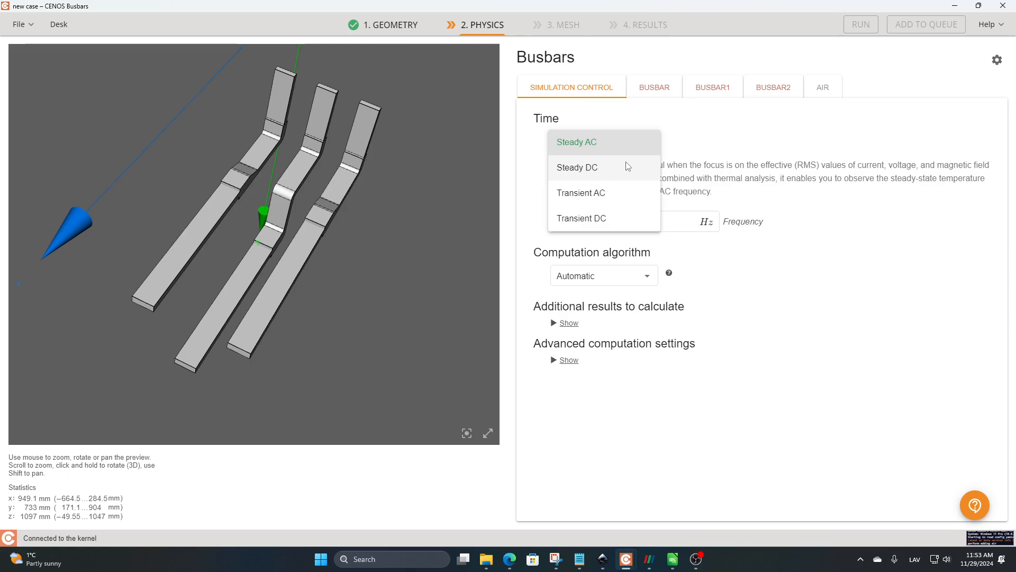
{"action": "left_click", "coordinate": [626, 198]}
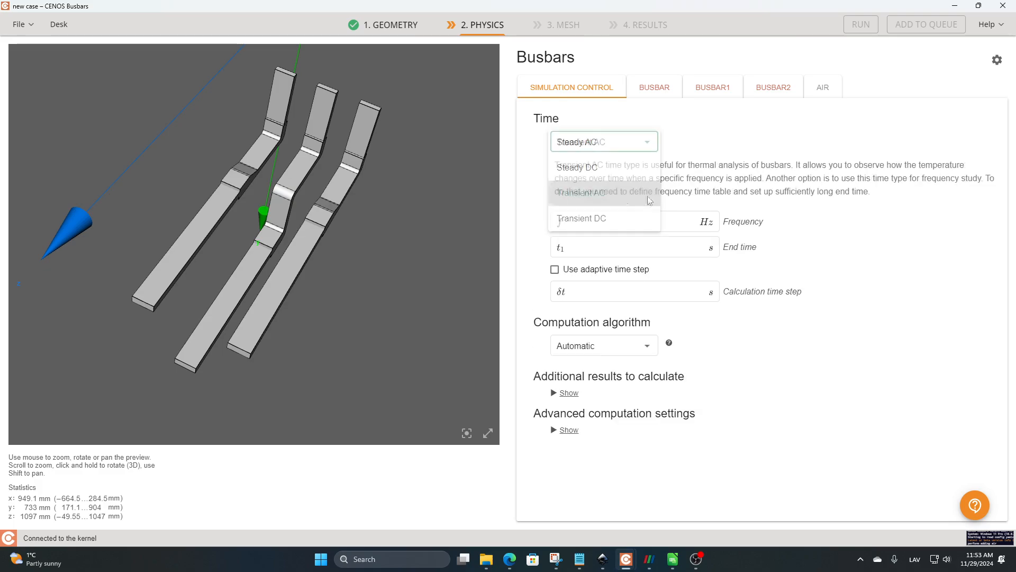
{"action": "left_click", "coordinate": [632, 218]}
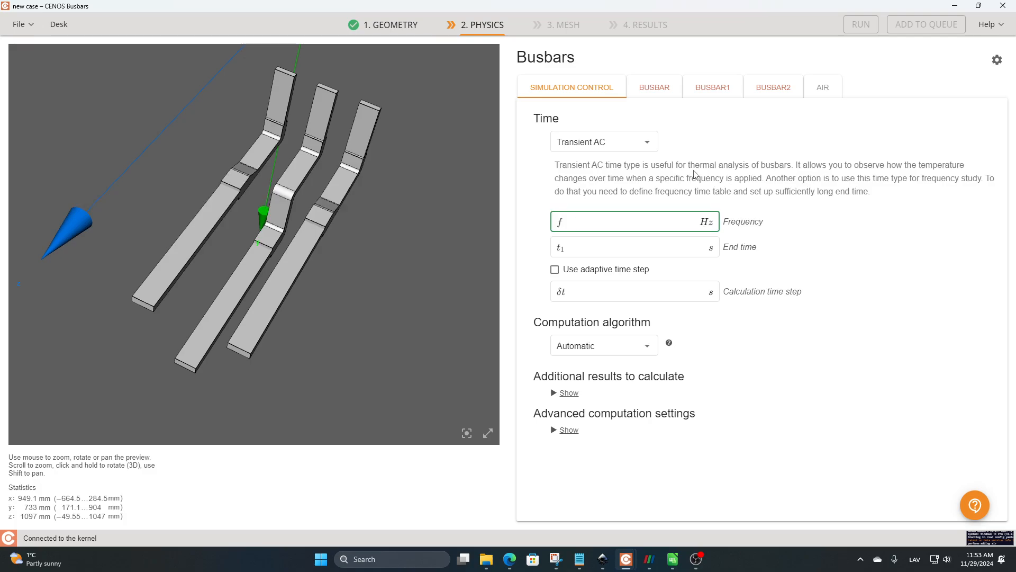
{"action": "type", "text": "100"}
{"action": "left_click", "coordinate": [695, 175]}
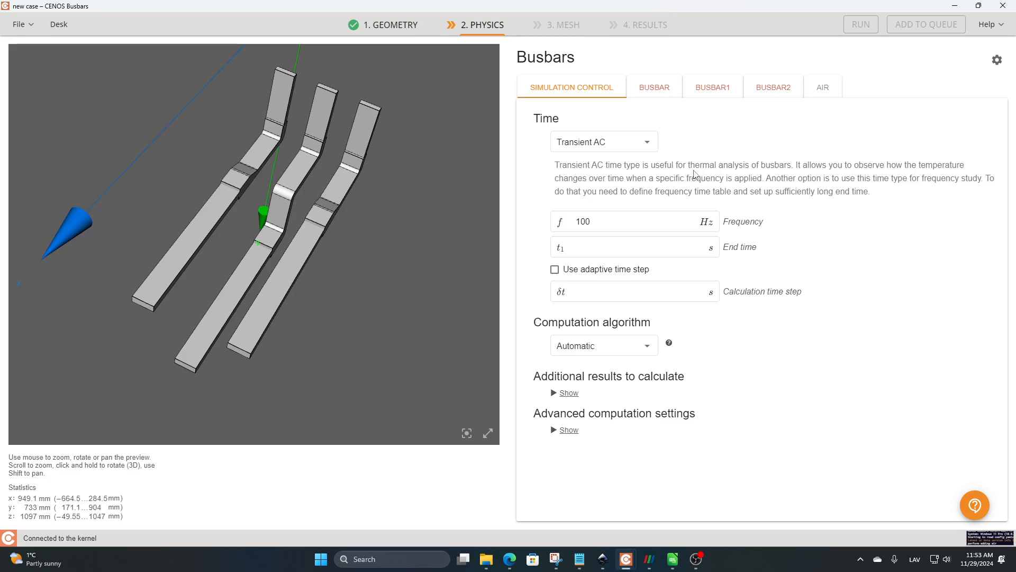
{"action": "left_click", "coordinate": [612, 247]}
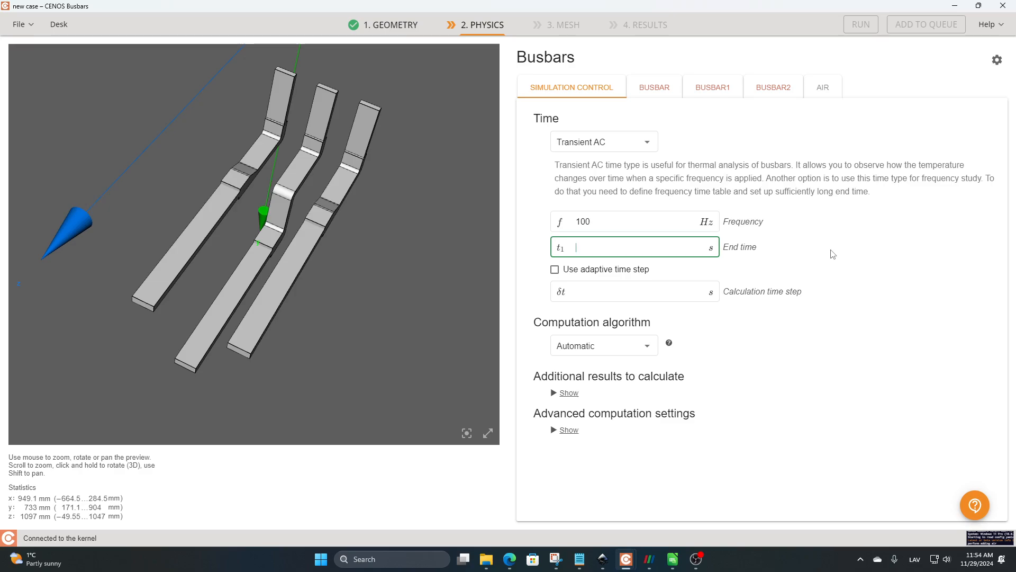
{"action": "type", "text": "10"}
{"action": "left_click", "coordinate": [833, 254]}
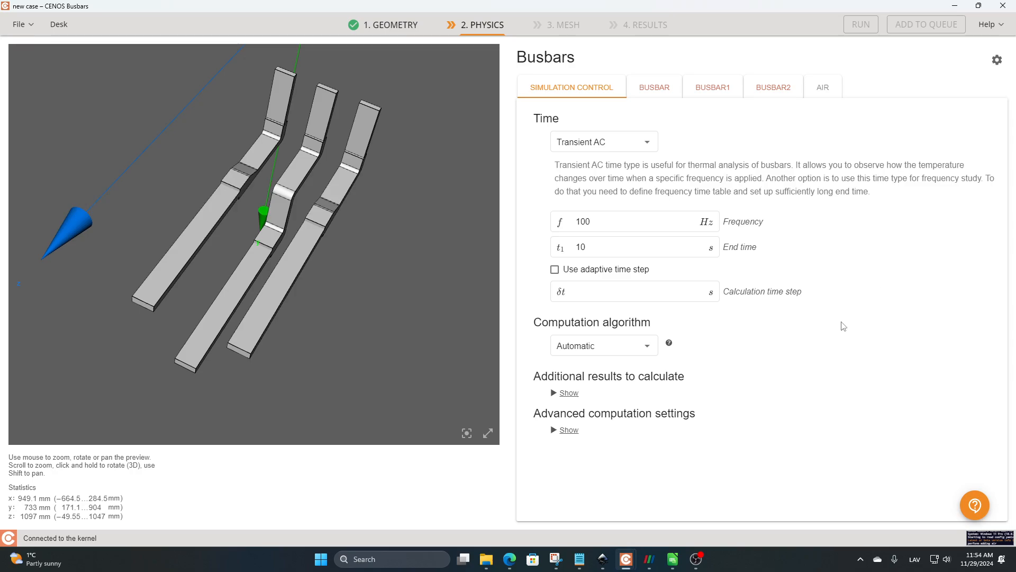
Step: Enter a calculation time step of 1 s and enable the adaptive time step for the simulation
{"action": "left_click", "coordinate": [609, 291]}
{"action": "left_click", "coordinate": [603, 295]}
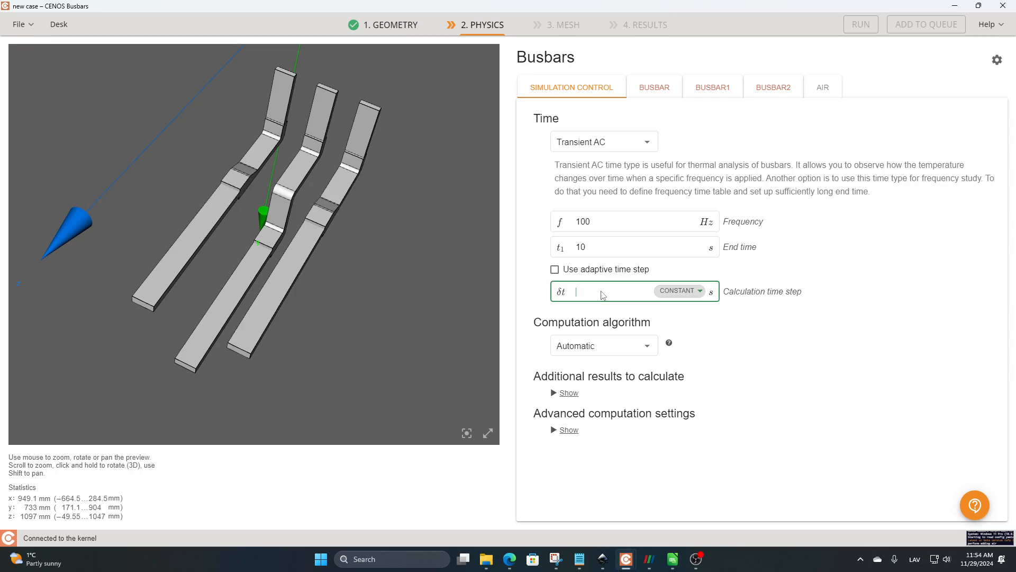
{"action": "left_click", "coordinate": [541, 295]}
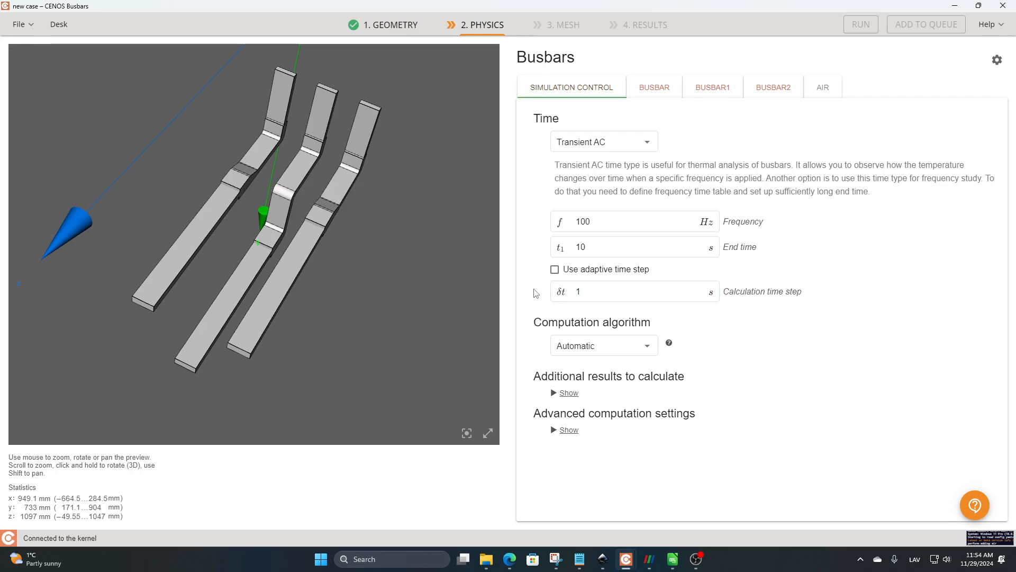
{"action": "left_click", "coordinate": [555, 270]}
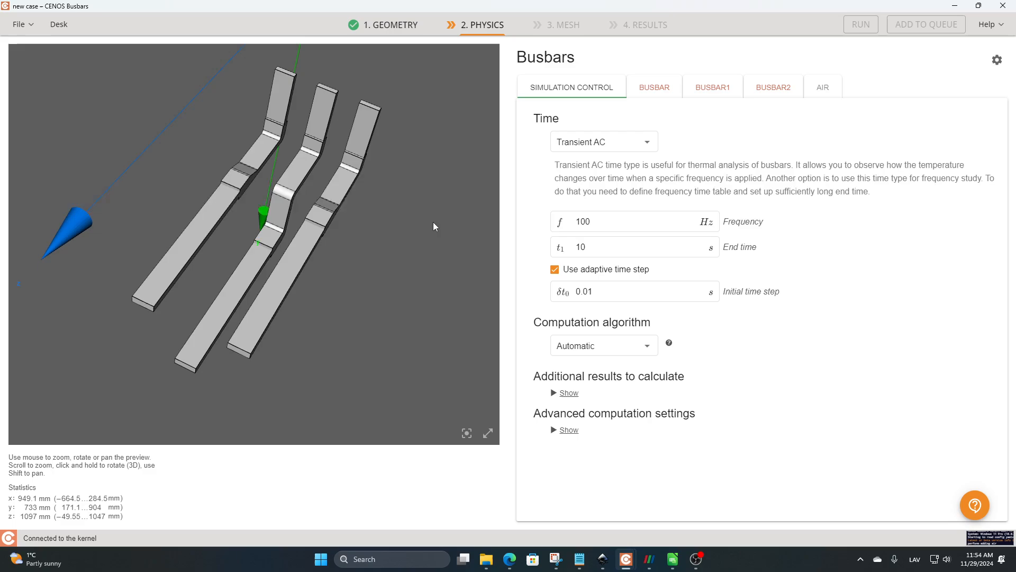
Step: Set the current amplitude at Terminal5 of the domain named Busbar to 20000 A
{"action": "left_click_drag", "start_coordinate": [433, 224], "coordinate": [428, 216]}
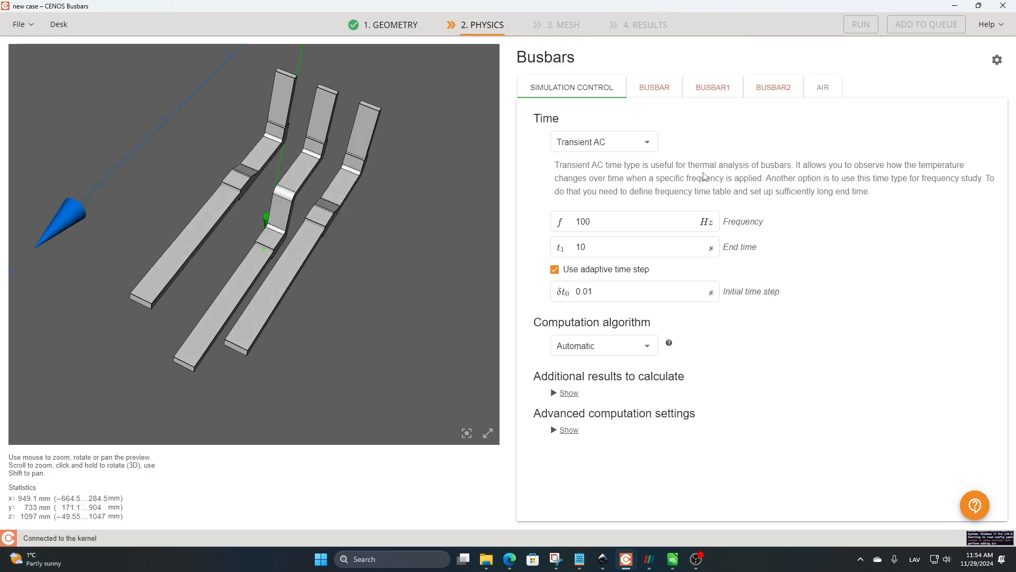
{"action": "left_click", "coordinate": [655, 90]}
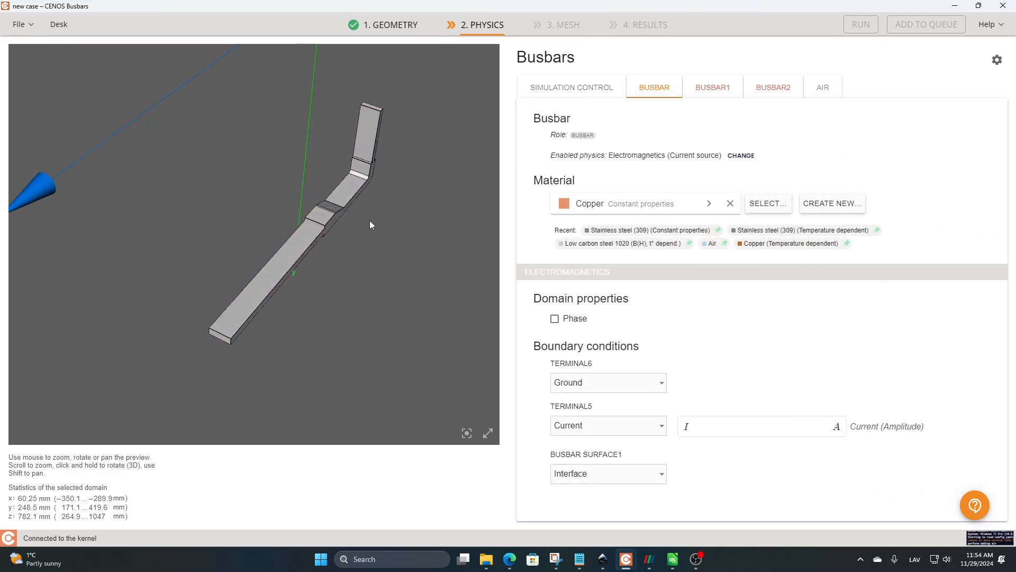
{"action": "left_click_drag", "start_coordinate": [320, 232], "coordinate": [365, 247]}
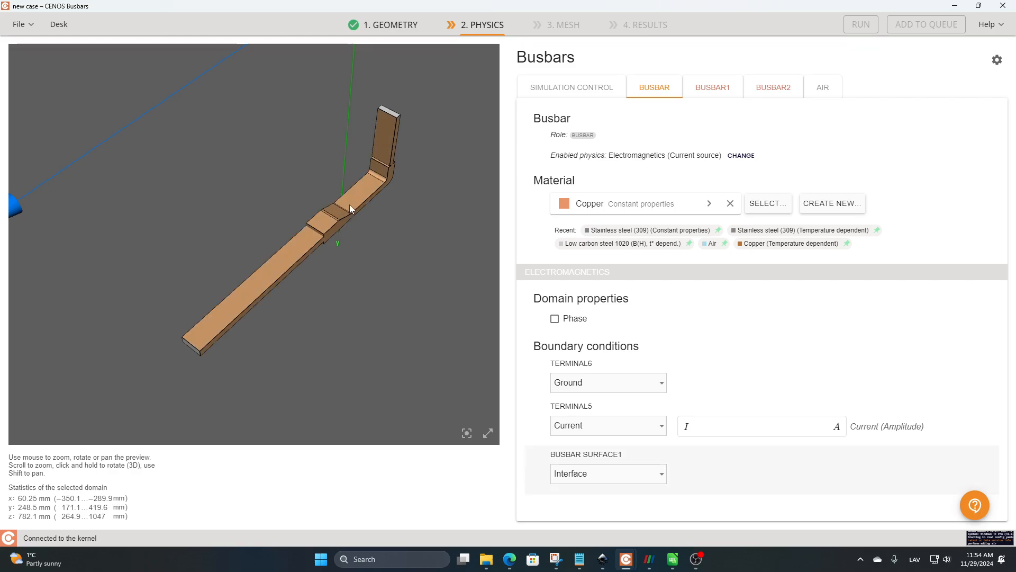
{"action": "left_click_drag", "start_coordinate": [409, 258], "coordinate": [404, 231]}
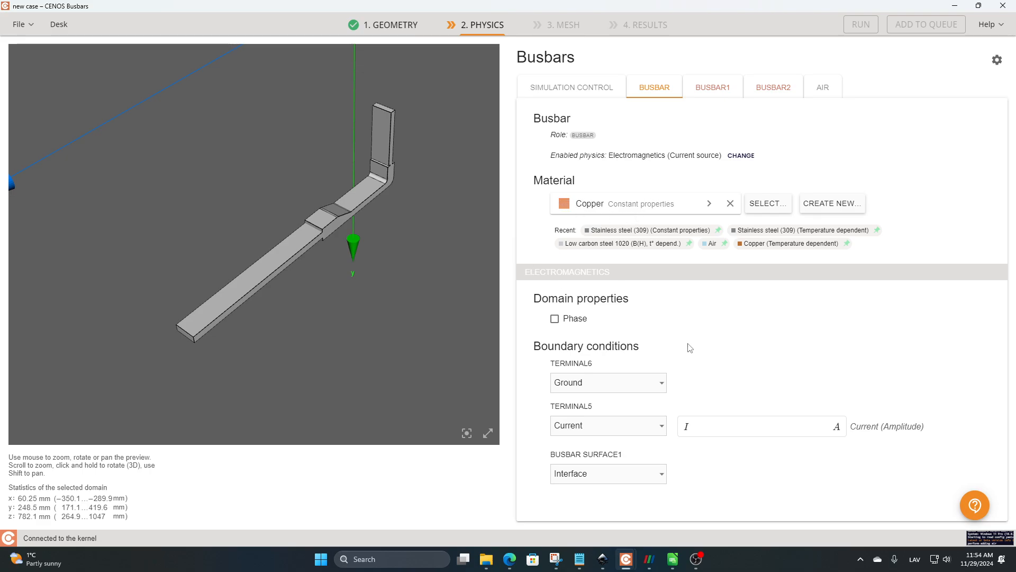
{"action": "left_click", "coordinate": [729, 427]}
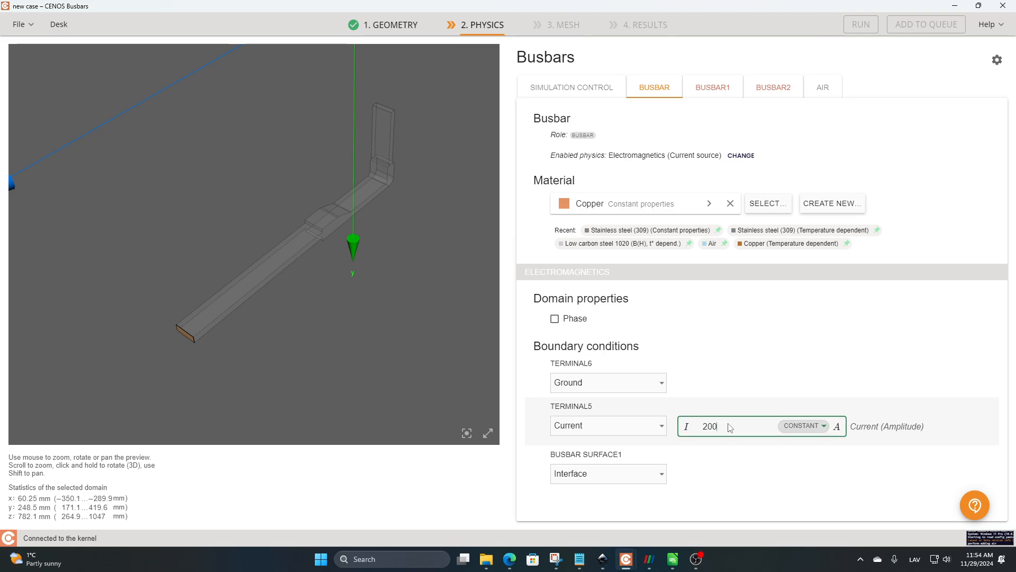
{"action": "left_click", "coordinate": [666, 279]}
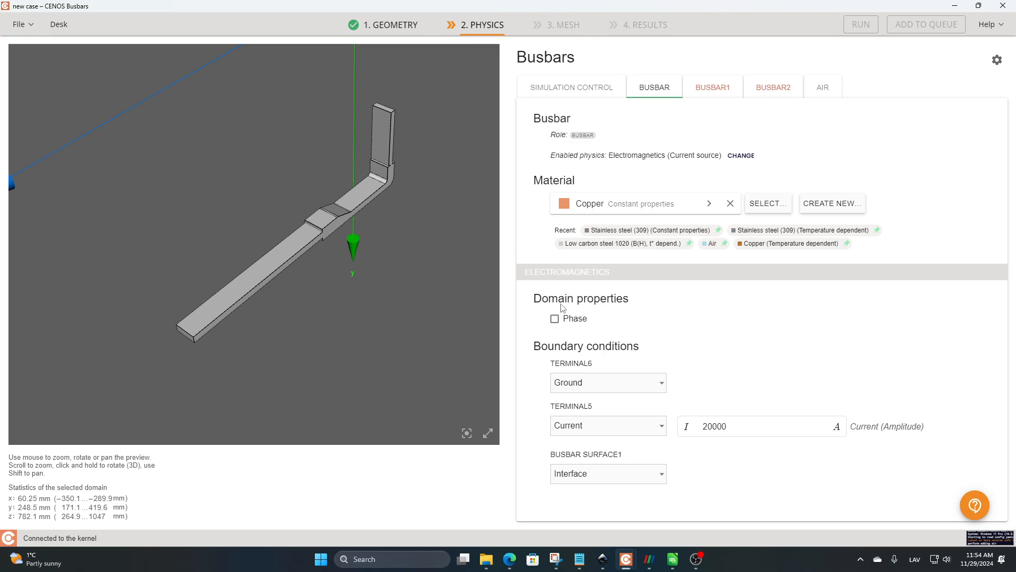
Step: Enable the phase property for Busbar with a phase shift angle of 0 deg
{"action": "left_click", "coordinate": [555, 318]}
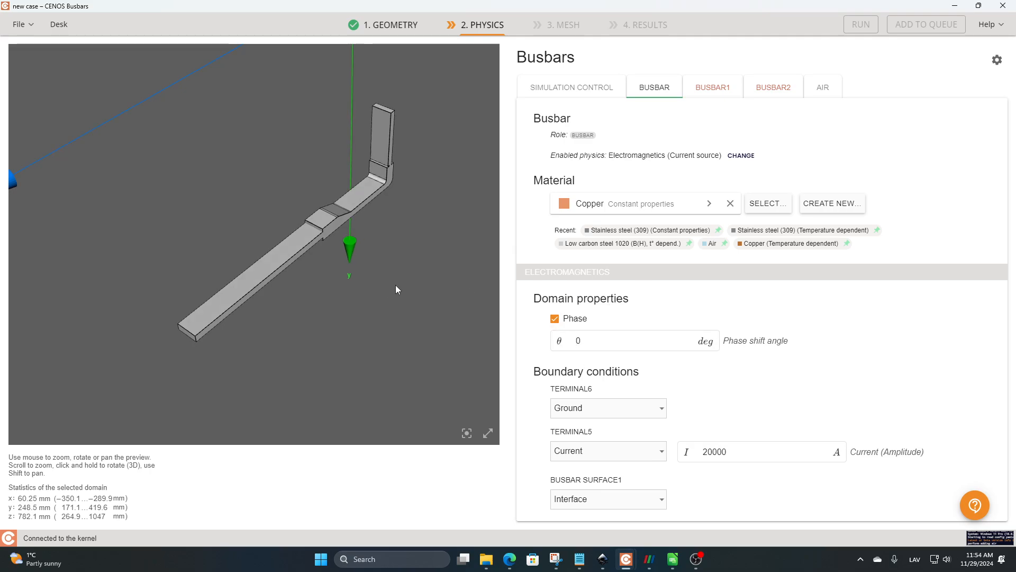
{"action": "mouse_move", "coordinate": [395, 285]}
{"action": "left_mouse_down"}
{"action": "mouse_move", "coordinate": [370, 280]}
{"action": "mouse_move", "coordinate": [384, 289]}
{"action": "left_mouse_up"}
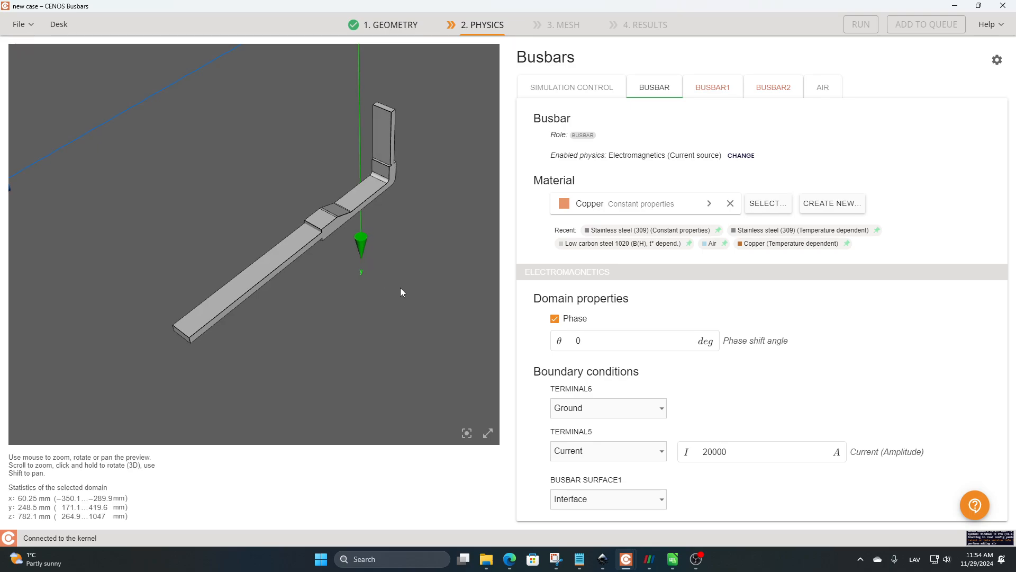
{"action": "mouse_move", "coordinate": [361, 269]}
{"action": "left_mouse_down"}
{"action": "mouse_move", "coordinate": [371, 267]}
{"action": "mouse_move", "coordinate": [343, 261]}
{"action": "mouse_move", "coordinate": [352, 271]}
{"action": "left_mouse_up"}
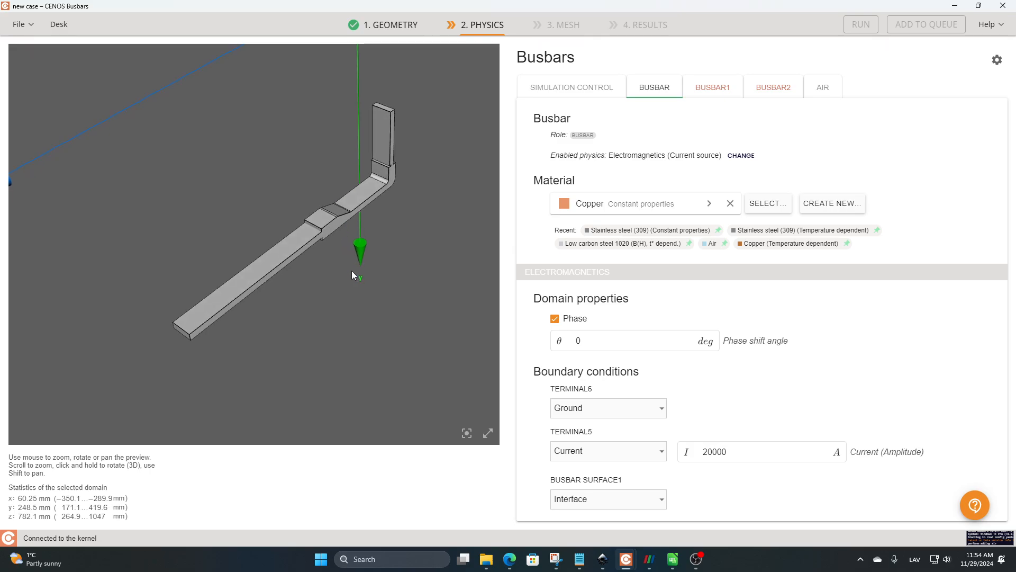
Step: Enable Thermal Analysis for Busbar and add convection on its Busbar Surface1 with a heat transfer coefficient of 10 W/m²K and 22 °C ambient temperature
{"action": "left_click", "coordinate": [741, 156]}
{"action": "left_click", "coordinate": [556, 158]}
{"action": "left_click", "coordinate": [860, 178]}
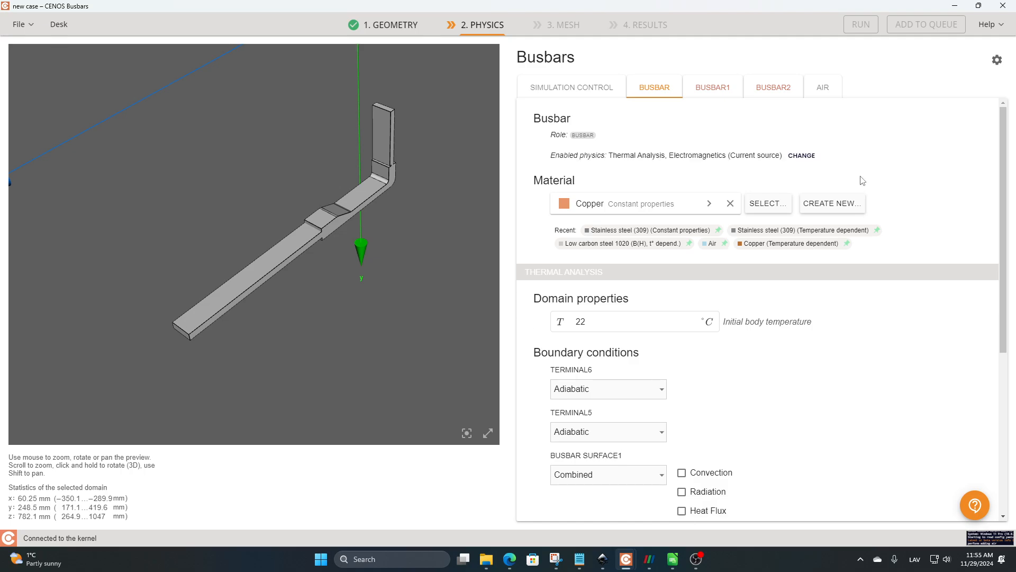
{"action": "scroll", "coordinate": [818, 254], "scroll_direction": "down", "scroll_amount": 2}
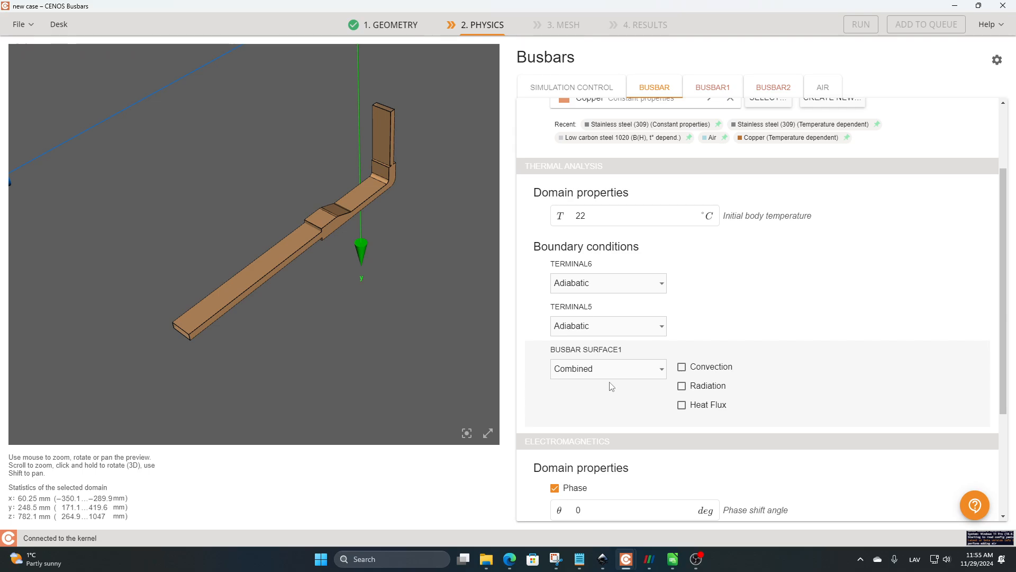
{"action": "scroll", "coordinate": [617, 392], "scroll_direction": "down", "scroll_amount": 1}
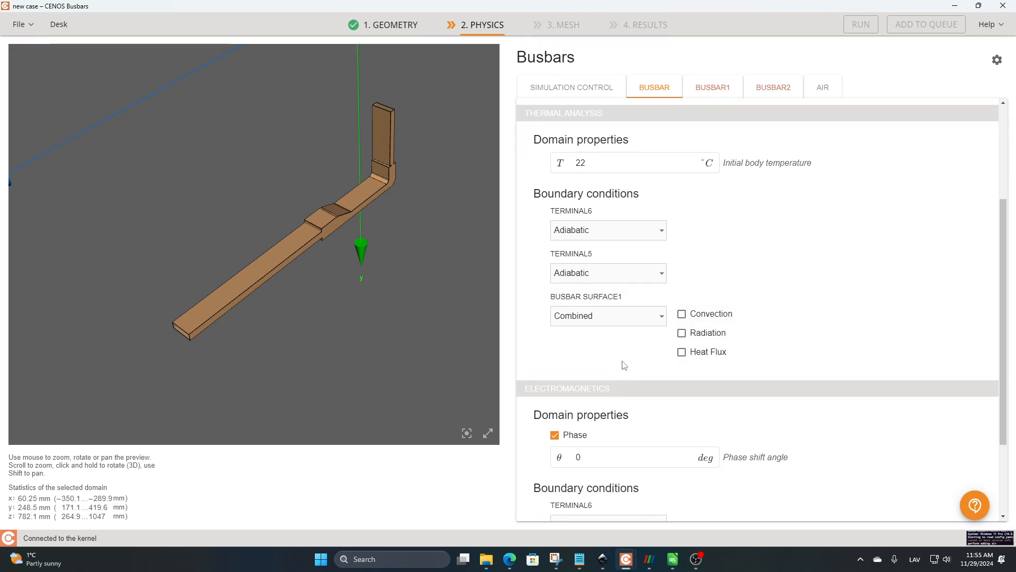
{"action": "left_click", "coordinate": [682, 314]}
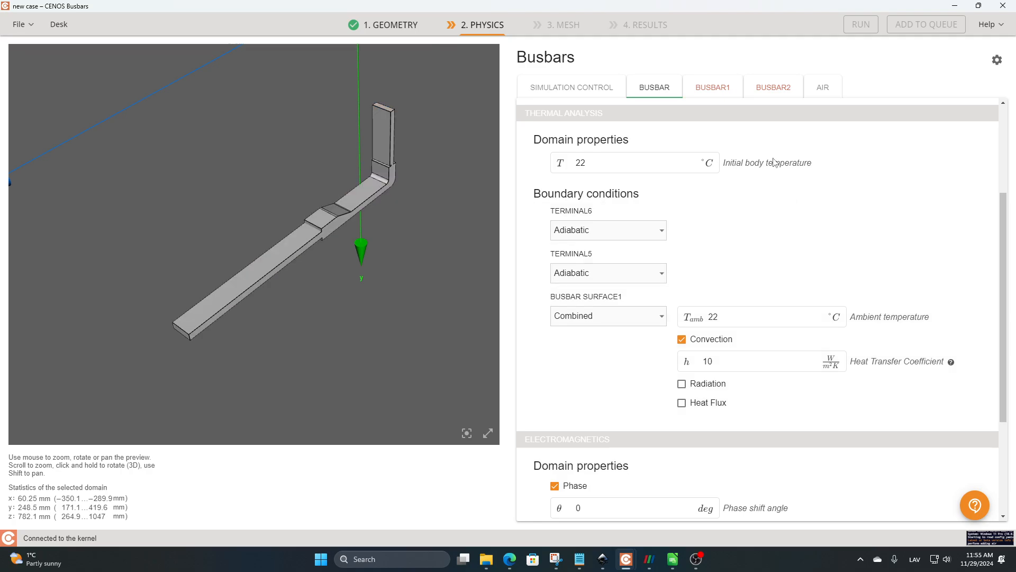
Step: Enable phase for the middle busbar, Busbar2, with a 120 deg shift angle and set its Terminal3 current amplitude to 20000 A
{"action": "left_click", "coordinate": [712, 89]}
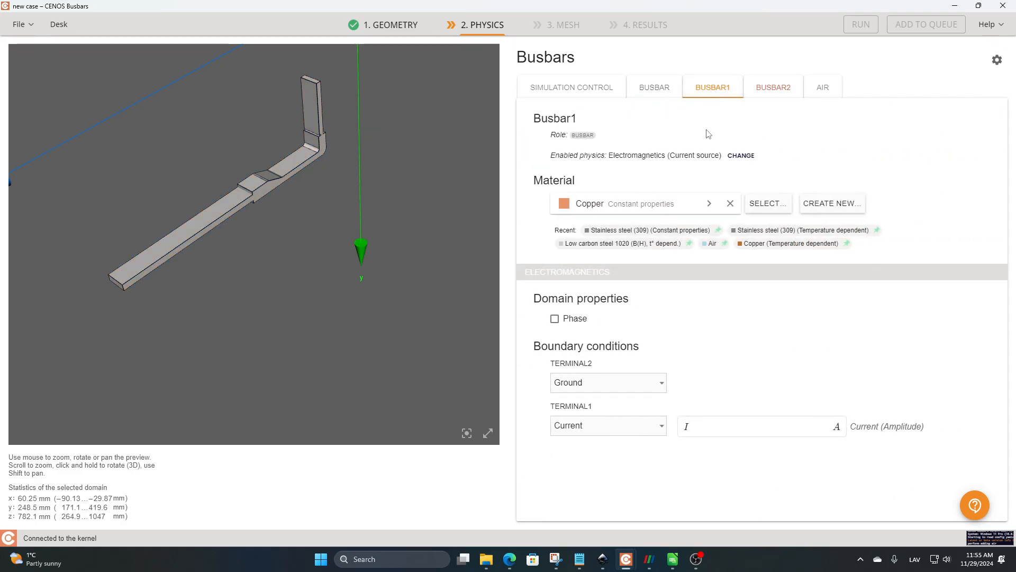
{"action": "left_click", "coordinate": [577, 87]}
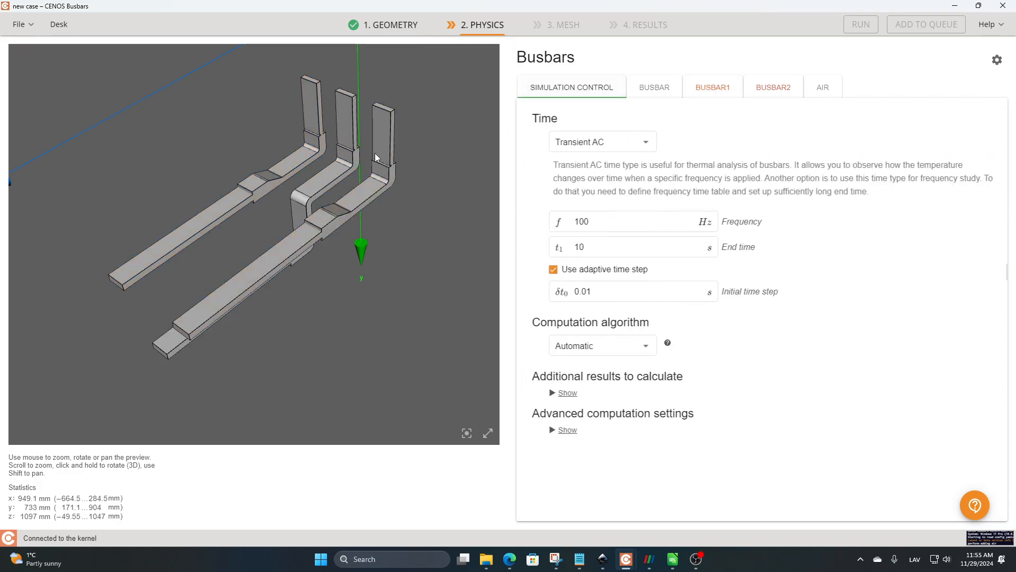
{"action": "mouse_move", "coordinate": [379, 145]}
{"action": "left_mouse_down"}
{"action": "mouse_move", "coordinate": [419, 157]}
{"action": "mouse_move", "coordinate": [377, 138]}
{"action": "left_mouse_up"}
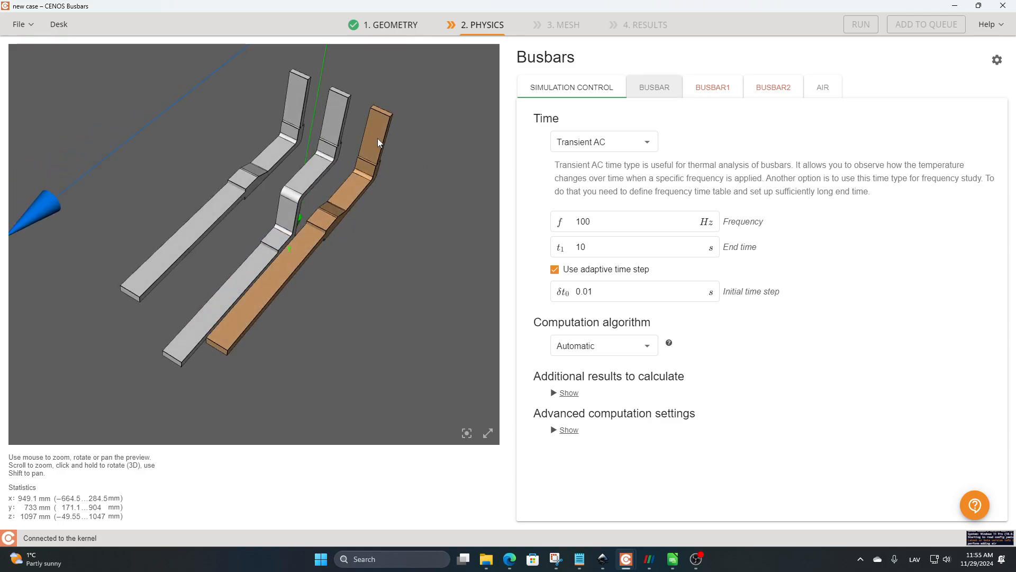
{"action": "left_click", "coordinate": [376, 138]}
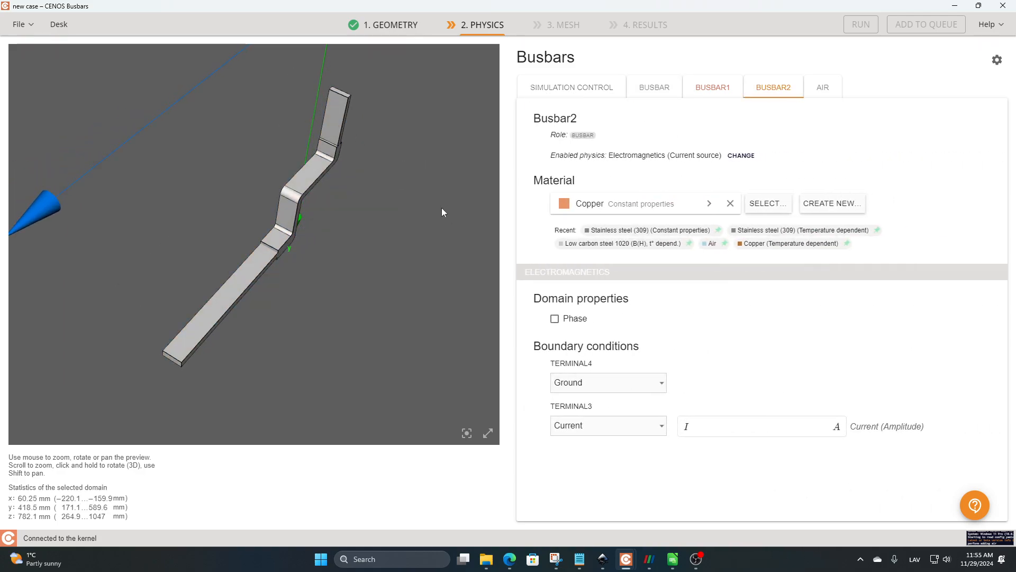
{"action": "left_click", "coordinate": [555, 318]}
{"action": "left_click", "coordinate": [566, 347]}
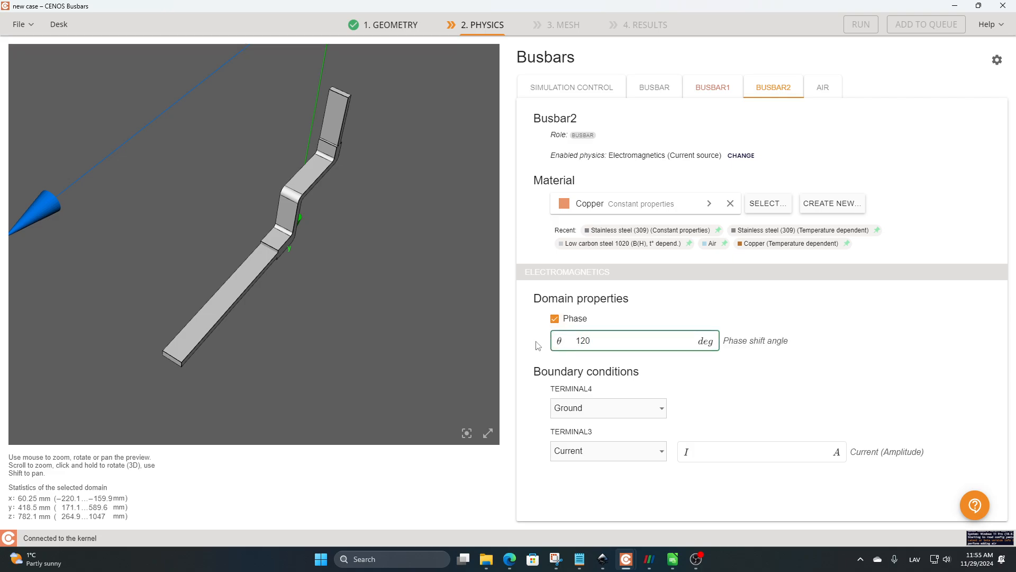
{"action": "left_click", "coordinate": [707, 455]}
{"action": "type", "text": "20000"}
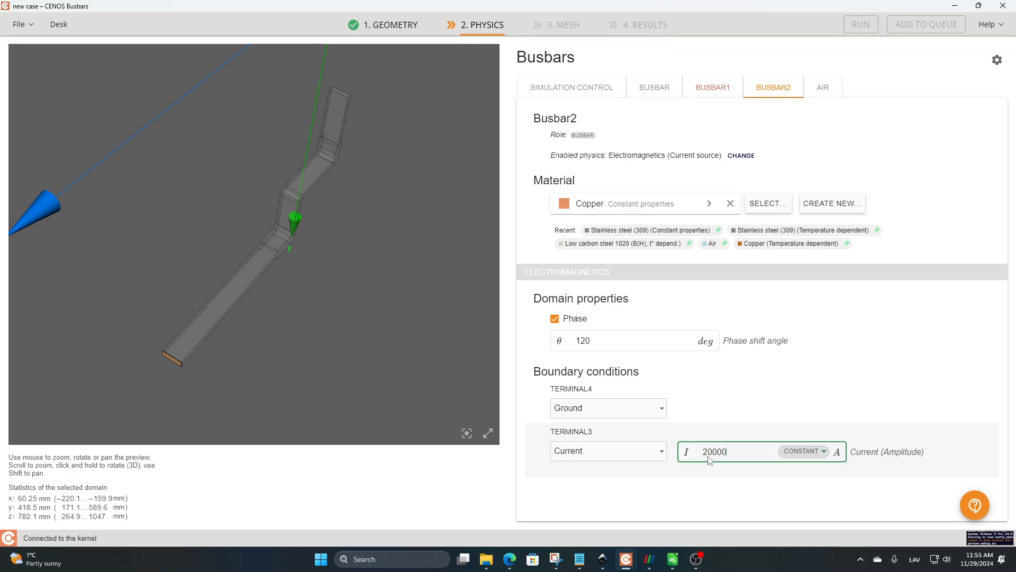
{"action": "left_click", "coordinate": [753, 499]}
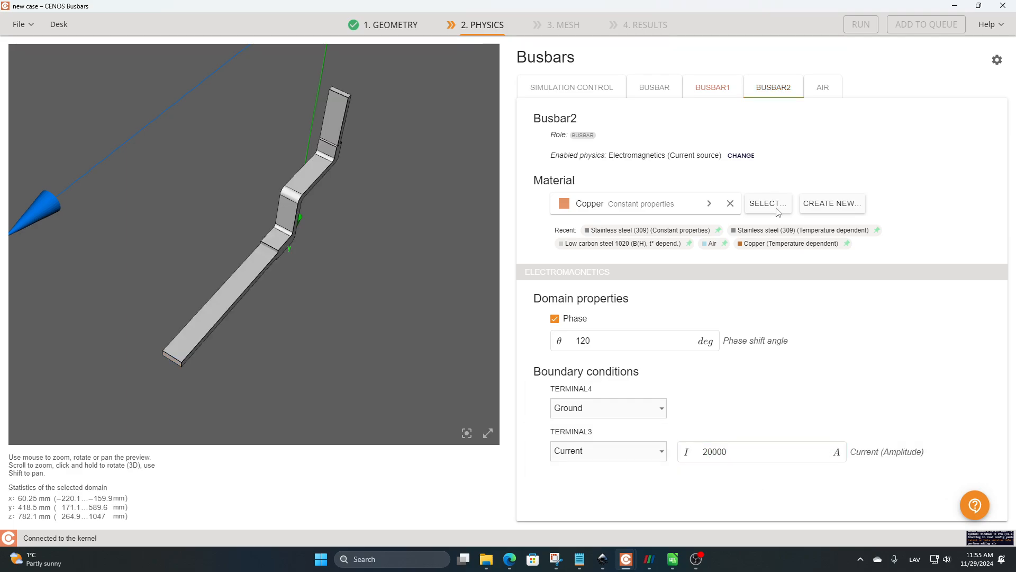
Step: Enable phase for Busbar1 with a 240 deg shift angle and set its Terminal1 current amplitude to 20000 A
{"action": "left_click", "coordinate": [721, 95]}
{"action": "left_click", "coordinate": [554, 319]}
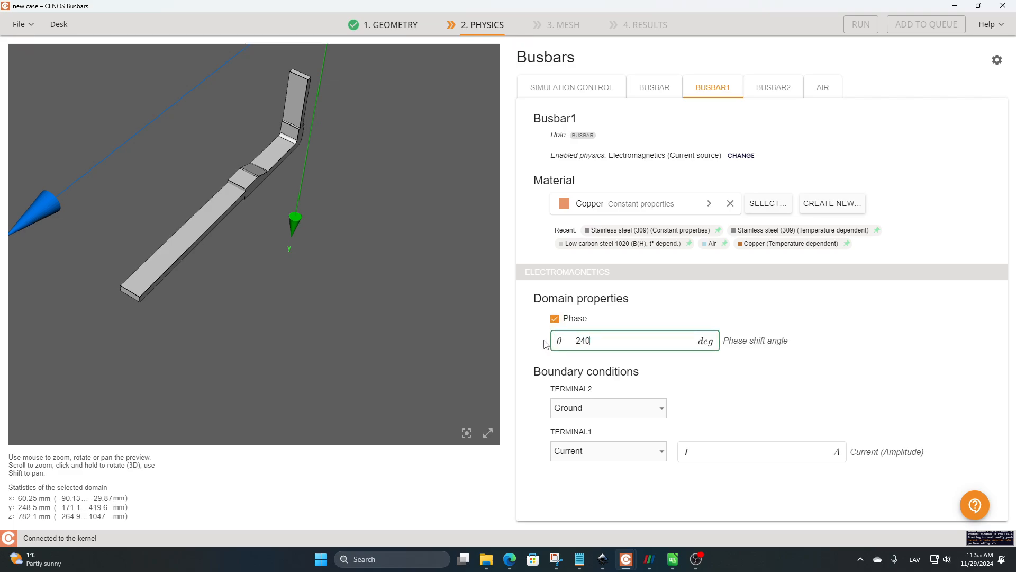
{"action": "left_click", "coordinate": [732, 451]}
{"action": "type", "text": "20000"}
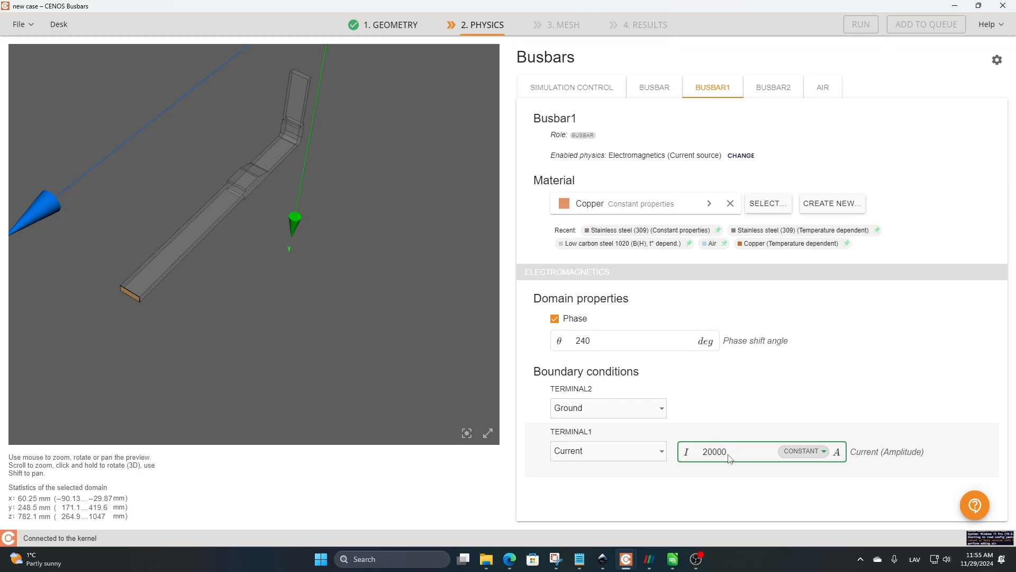
{"action": "left_click", "coordinate": [705, 485]}
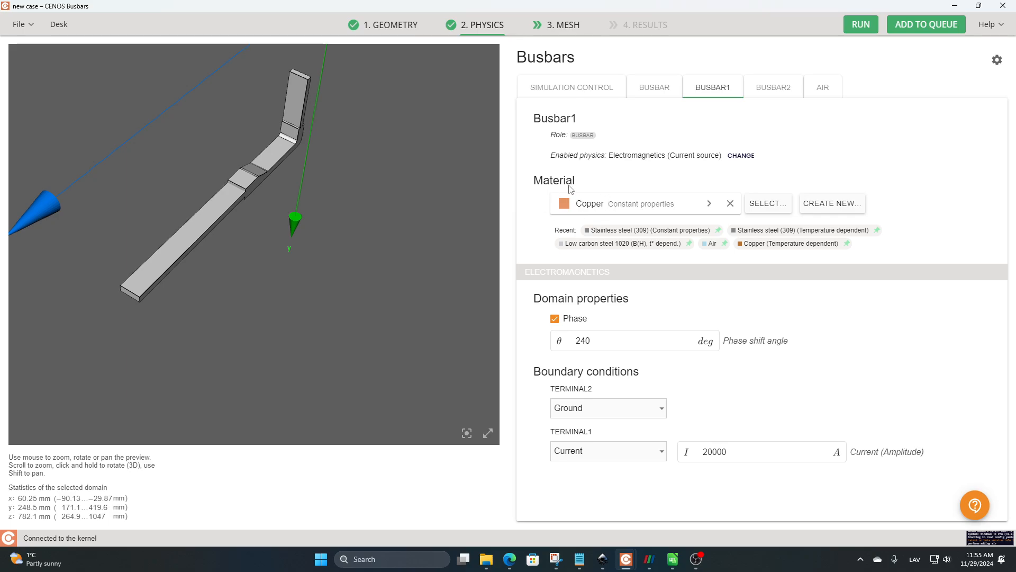
Step: Browse the materials available for Busbar1 in the material library and view the option to create a new one, without changing the material
{"action": "left_click", "coordinate": [769, 205]}
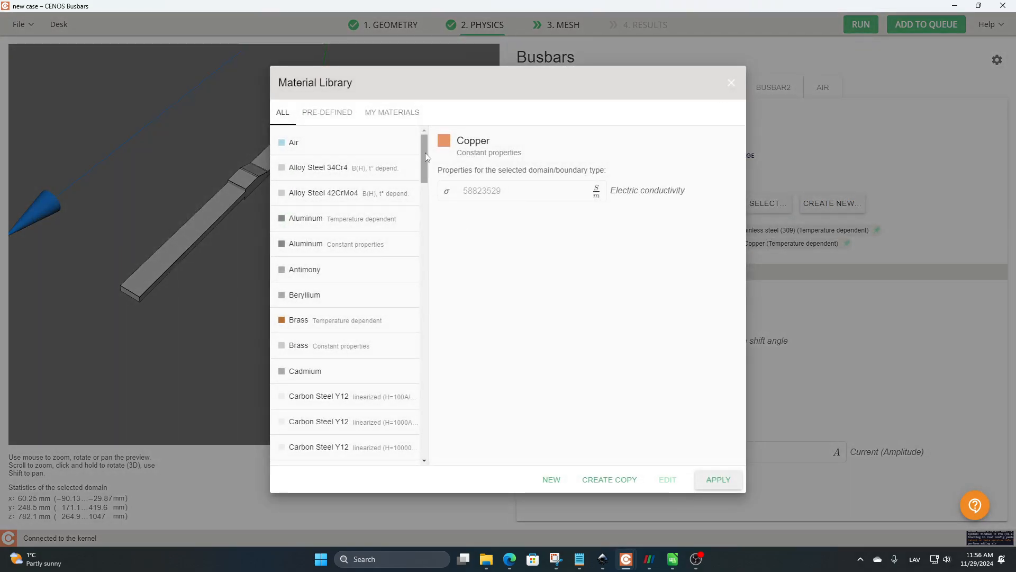
{"action": "scroll", "coordinate": [424, 153], "scroll_direction": "down", "scroll_amount": 3}
{"action": "scroll", "coordinate": [430, 167], "scroll_direction": "down", "scroll_amount": 8}
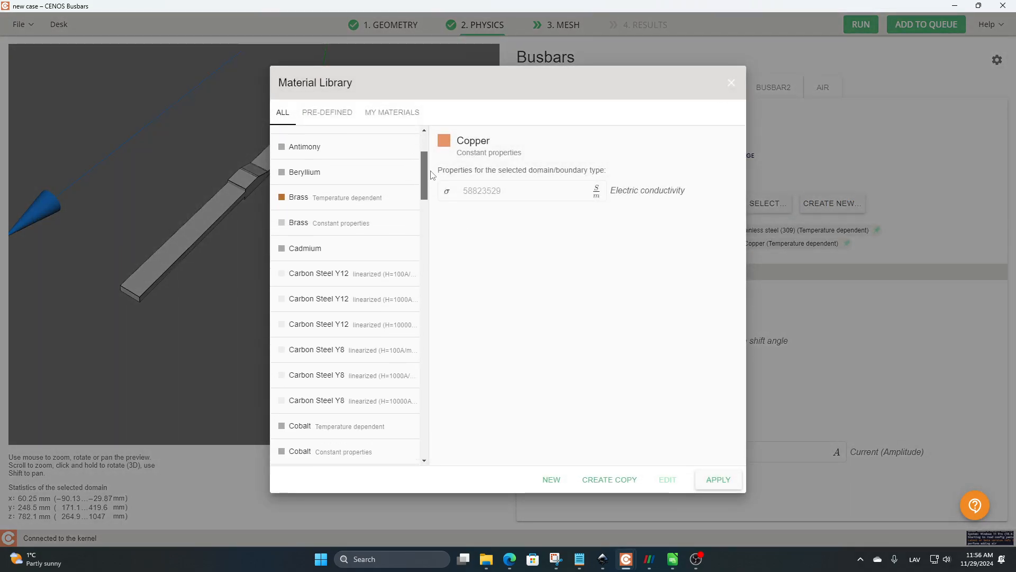
{"action": "left_click_drag", "start_coordinate": [435, 197], "coordinate": [432, 243]}
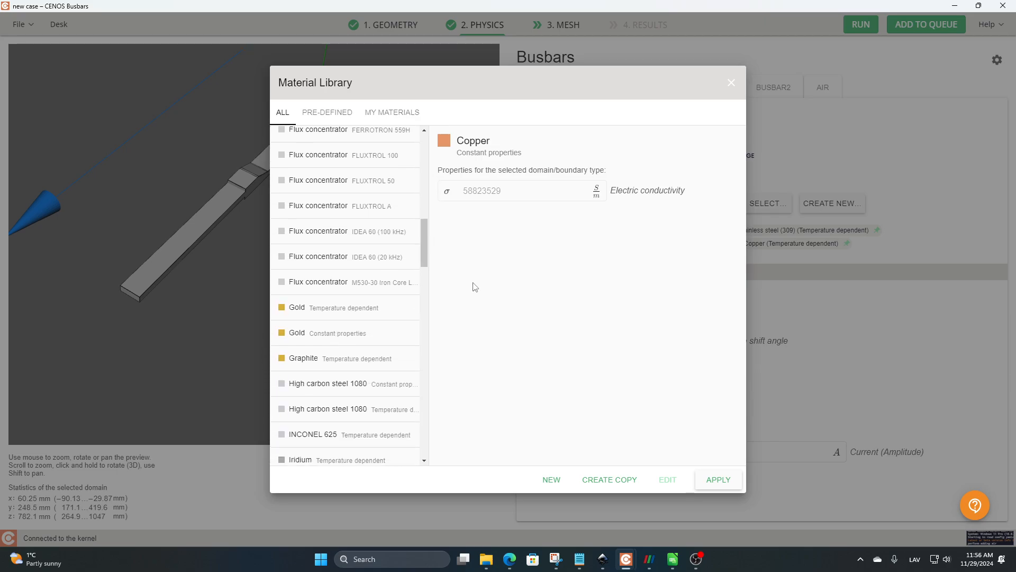
{"action": "scroll", "coordinate": [428, 262], "scroll_direction": "down", "scroll_amount": 3}
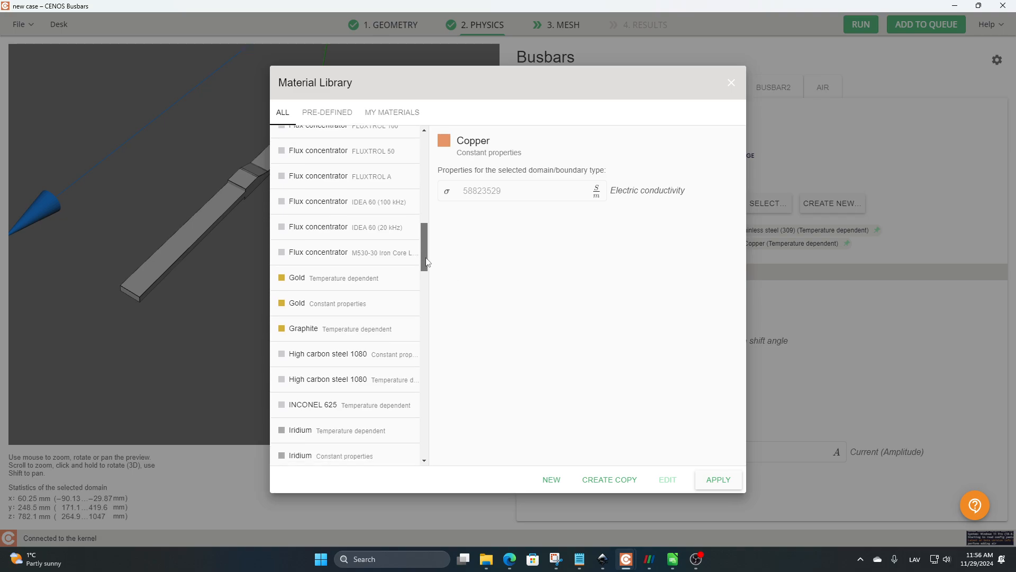
{"action": "scroll", "coordinate": [427, 262], "scroll_direction": "down", "scroll_amount": 4}
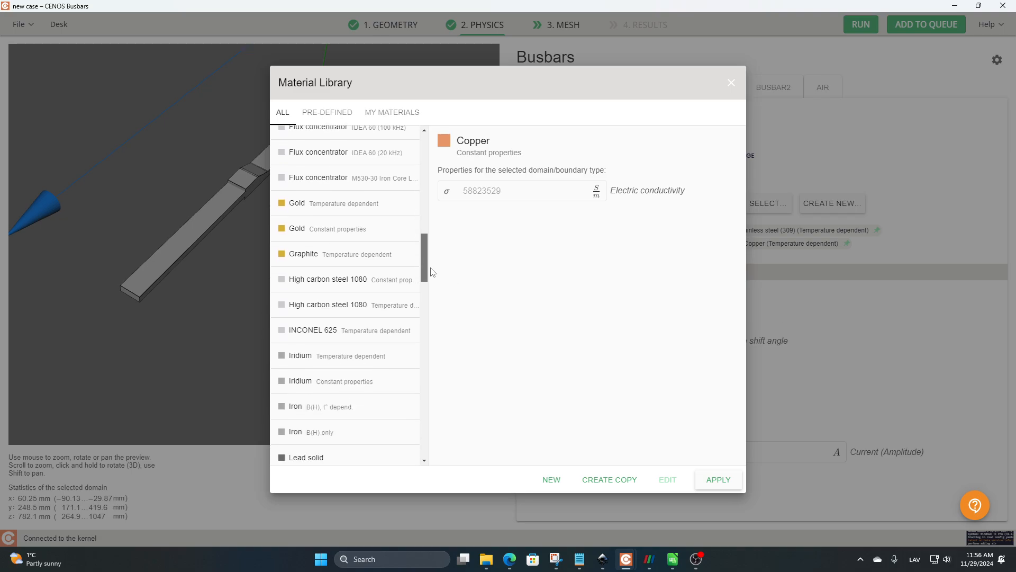
{"action": "left_click", "coordinate": [552, 480]}
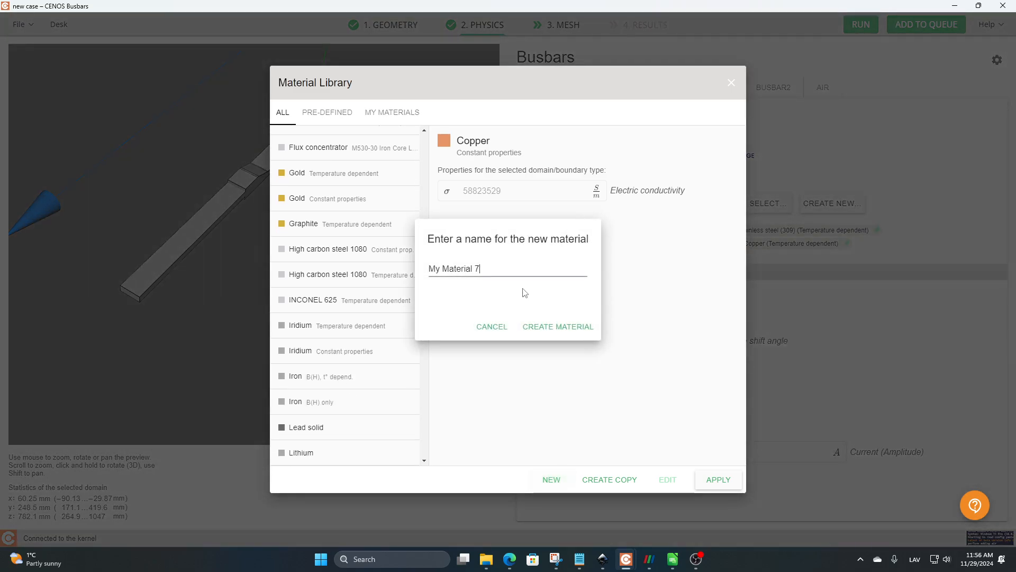
{"action": "left_click", "coordinate": [493, 326]}
{"action": "left_click", "coordinate": [732, 83]}
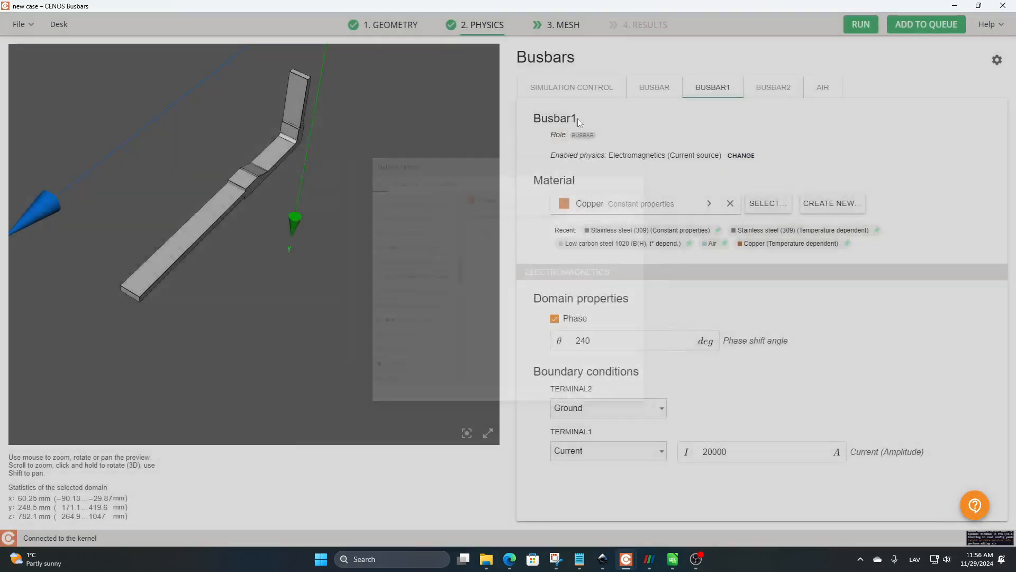
Step: Generate the mesh for the three busbars with Average mesh density and mesh refinement off
{"action": "scroll", "coordinate": [357, 192], "scroll_direction": "down", "scroll_amount": 2}
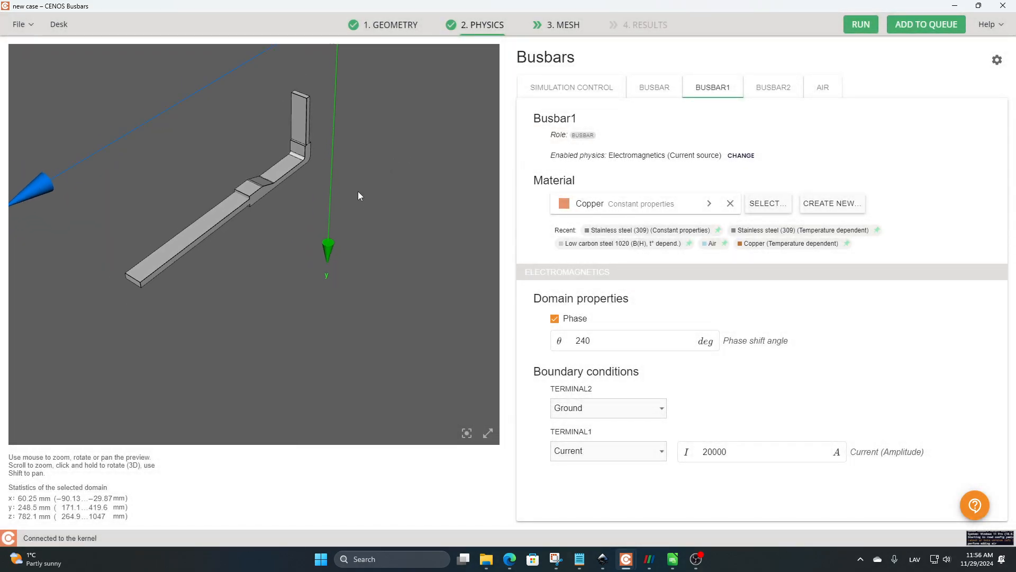
{"action": "scroll", "coordinate": [356, 189], "scroll_direction": "up", "scroll_amount": 1}
{"action": "left_click_drag", "start_coordinate": [356, 184], "coordinate": [381, 228], "text": "shift"}
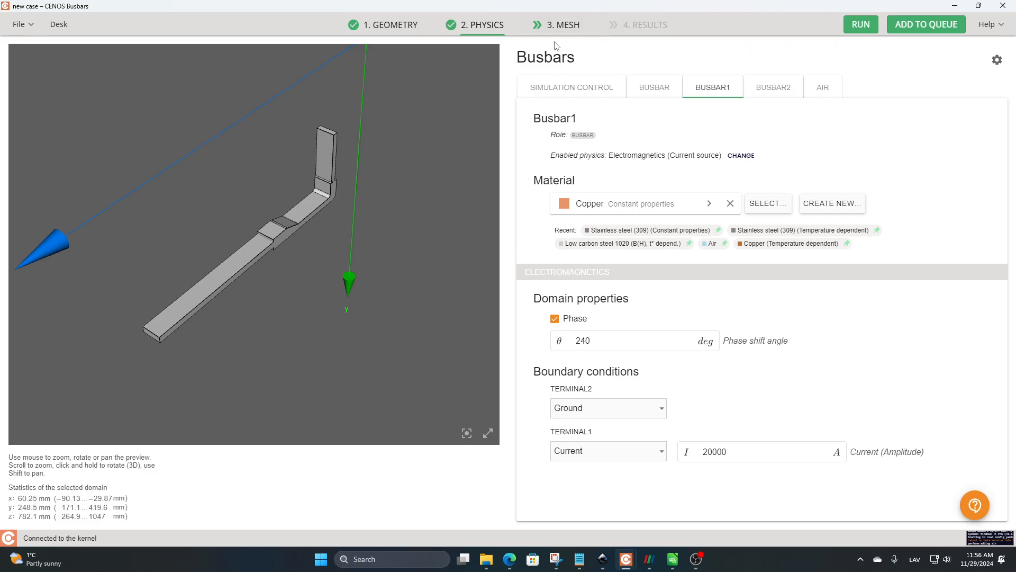
{"action": "left_click", "coordinate": [553, 25]}
{"action": "left_click_drag", "start_coordinate": [445, 321], "coordinate": [420, 272], "text": "shift"}
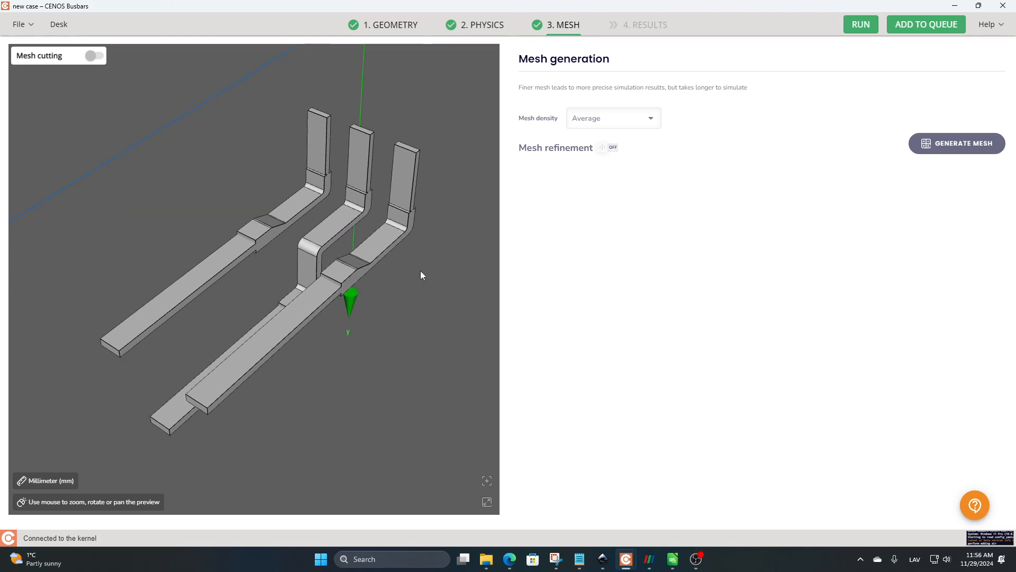
{"action": "left_click", "coordinate": [952, 145]}
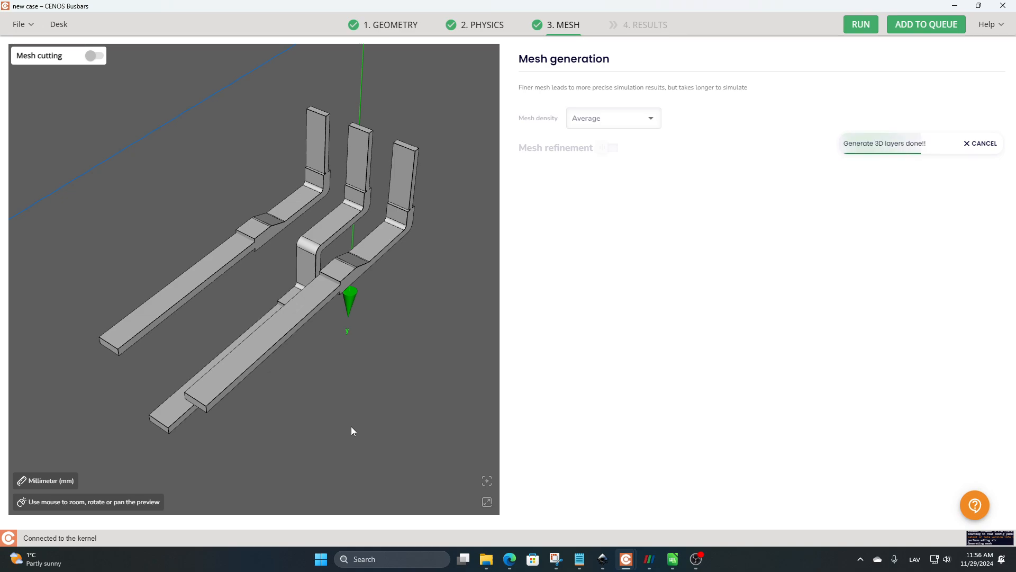
{"action": "left_click_drag", "start_coordinate": [377, 385], "coordinate": [415, 412]}
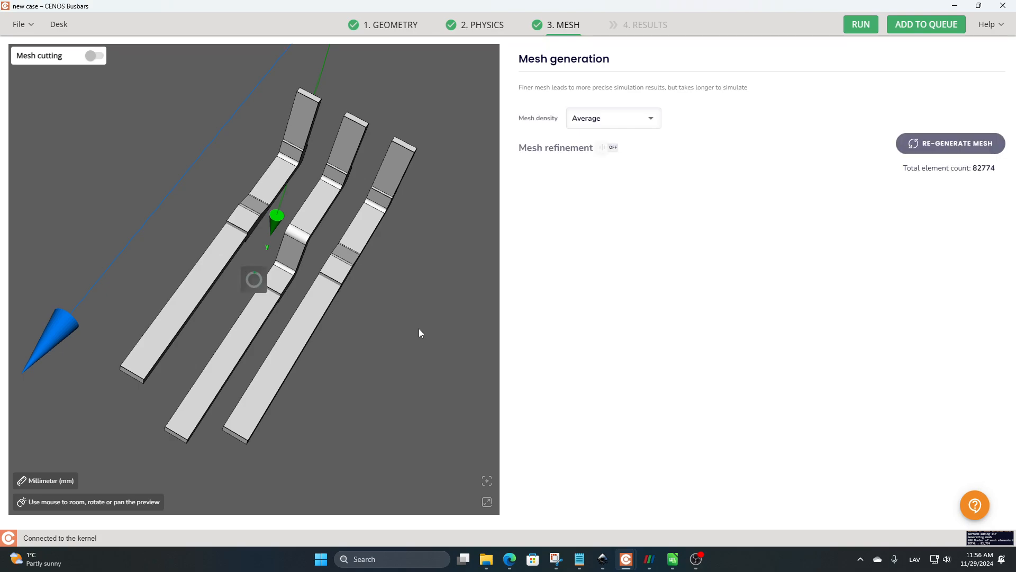
Step: Inspect the generated surface mesh on the three busbars, especially at the bends and the end faces with their skin layers
{"action": "left_click_drag", "start_coordinate": [424, 332], "coordinate": [405, 314]}
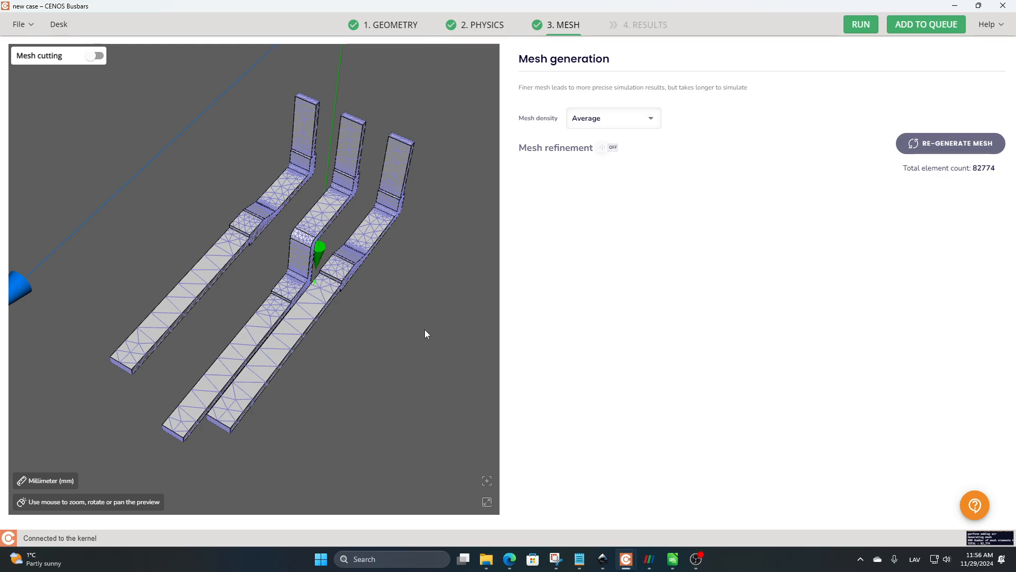
{"action": "scroll", "coordinate": [444, 356], "scroll_direction": "up", "scroll_amount": 3}
{"action": "left_click_drag", "start_coordinate": [447, 324], "coordinate": [264, 247]}
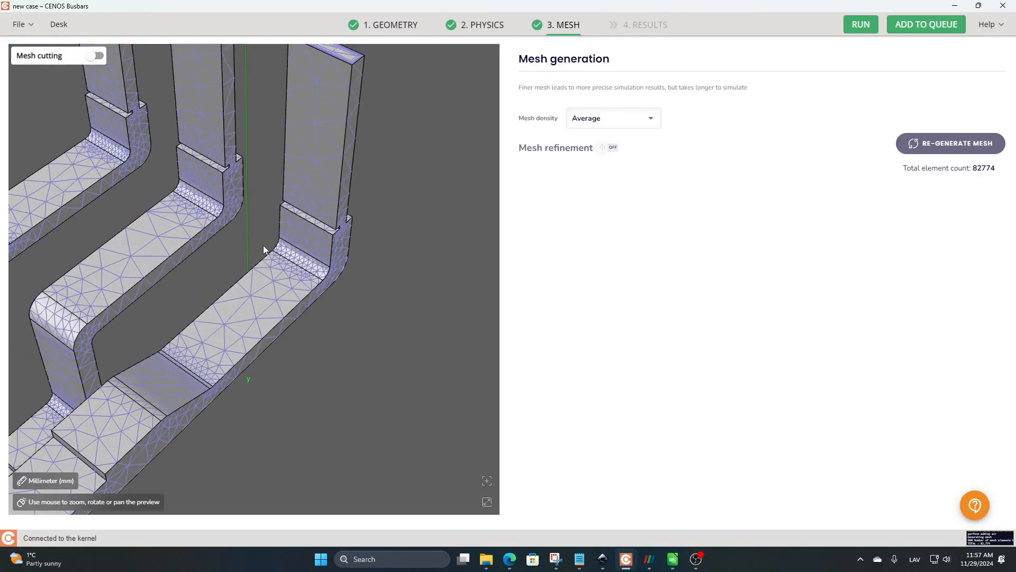
{"action": "middle_click_drag", "start_coordinate": [205, 204], "coordinate": [283, 223]}
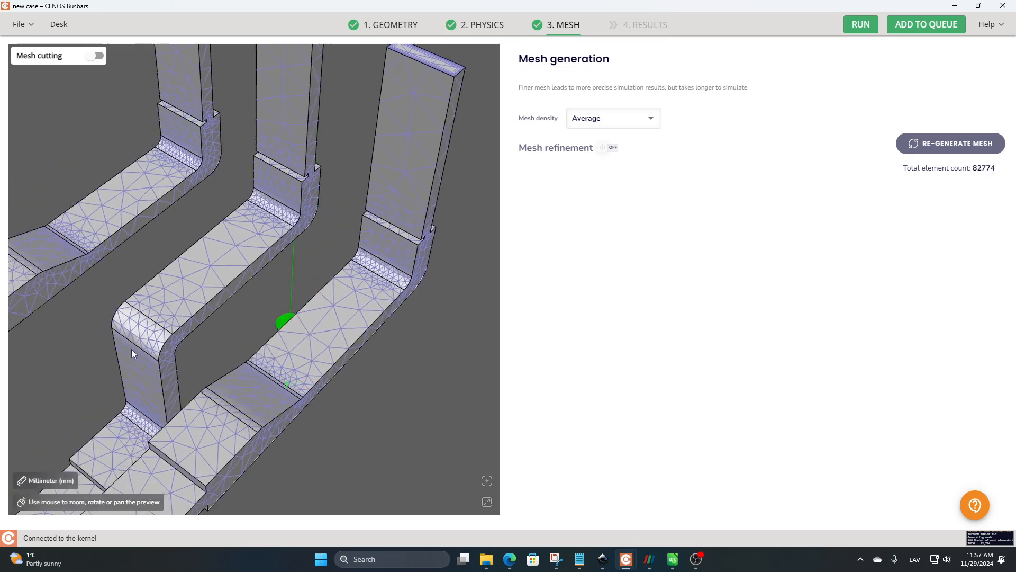
{"action": "left_click_drag", "start_coordinate": [131, 349], "coordinate": [278, 237]}
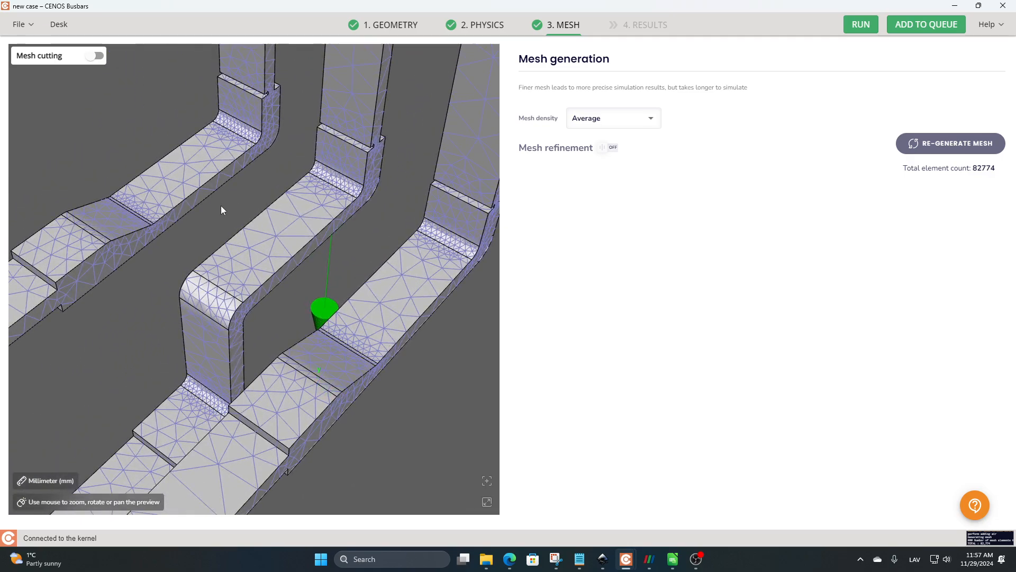
{"action": "middle_click_drag", "start_coordinate": [220, 205], "coordinate": [209, 233]}
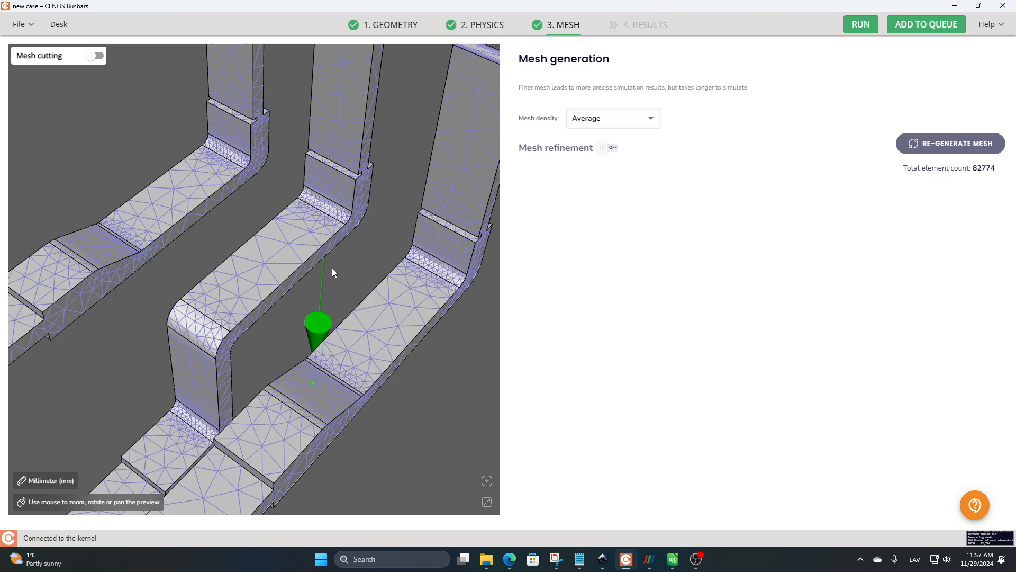
{"action": "left_click_drag", "start_coordinate": [332, 268], "coordinate": [361, 230]}
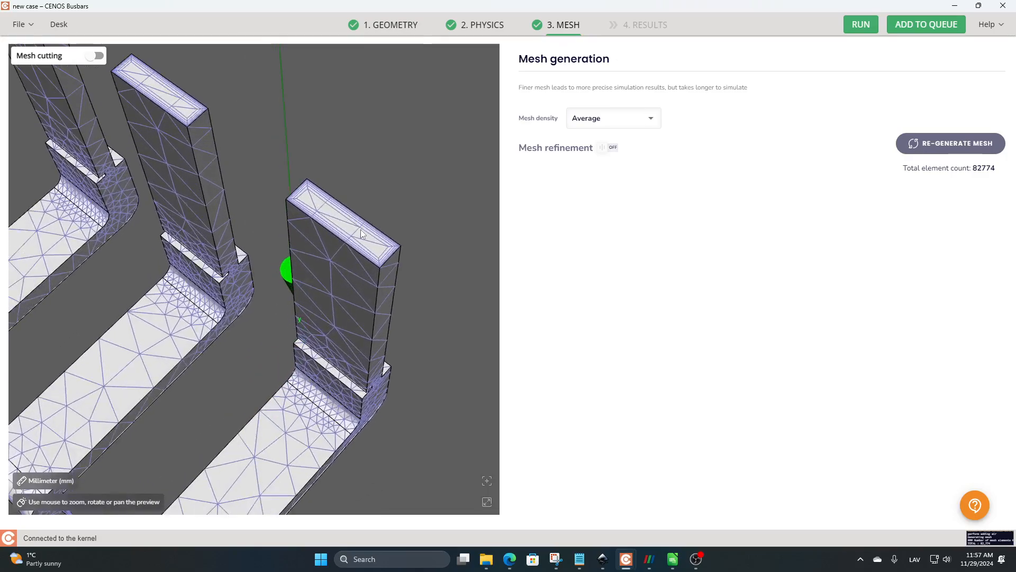
{"action": "scroll", "coordinate": [372, 211], "scroll_direction": "up", "scroll_amount": 5}
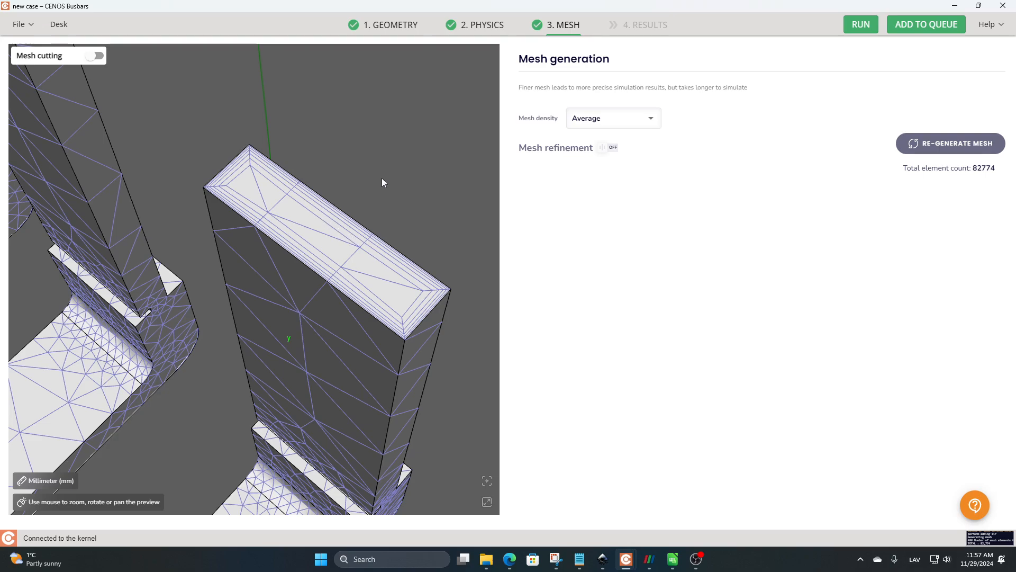
{"action": "scroll", "coordinate": [378, 177], "scroll_direction": "down", "scroll_amount": 5}
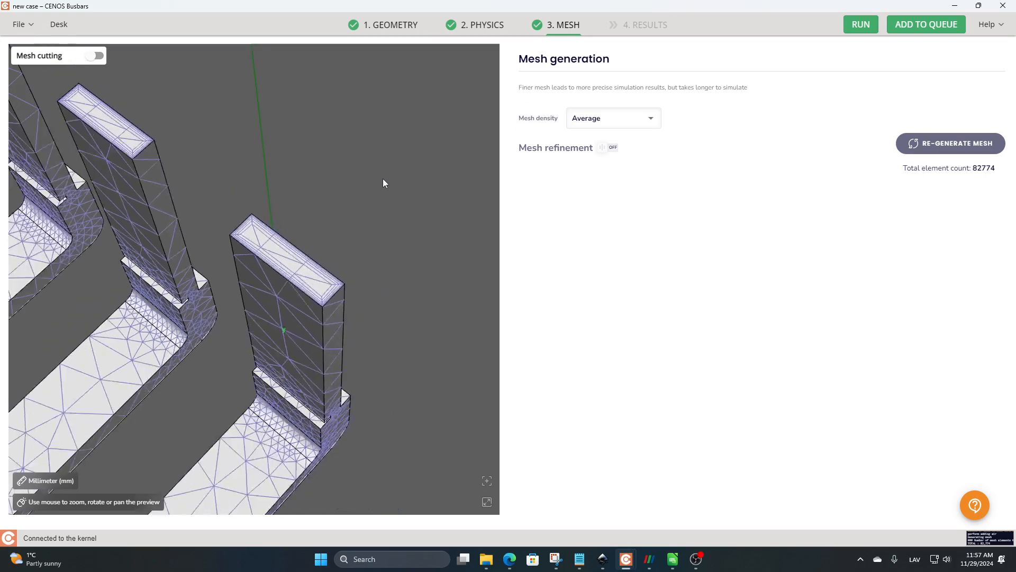
{"action": "left_click_drag", "start_coordinate": [311, 214], "coordinate": [386, 249]}
{"action": "scroll", "coordinate": [339, 233], "scroll_direction": "down", "scroll_amount": 3}
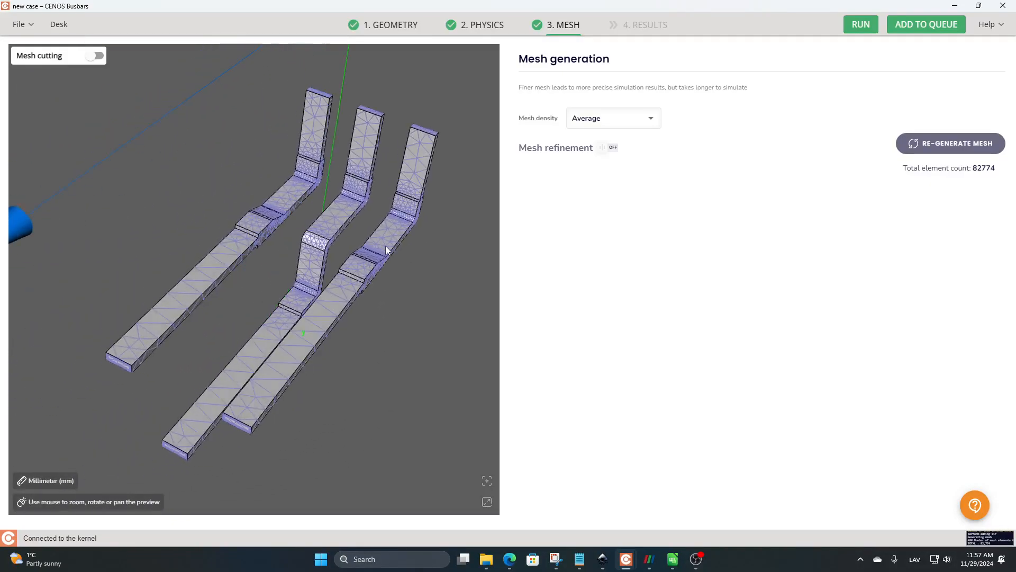
Step: Turn on mesh refinement and review the Busbar solid's element edge length, skin layer and face refinement settings
{"action": "left_click", "coordinate": [610, 146]}
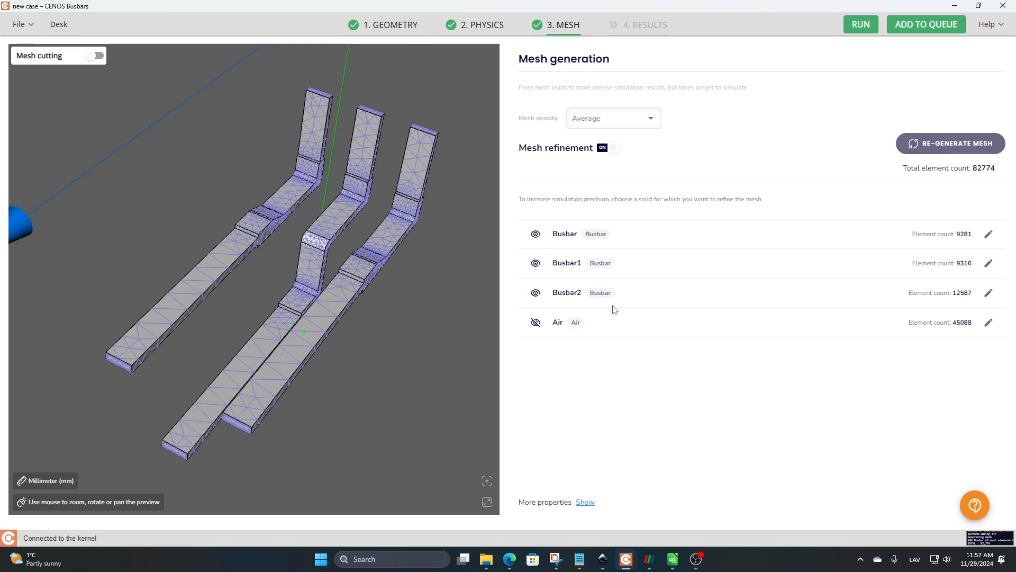
{"action": "left_click", "coordinate": [656, 236]}
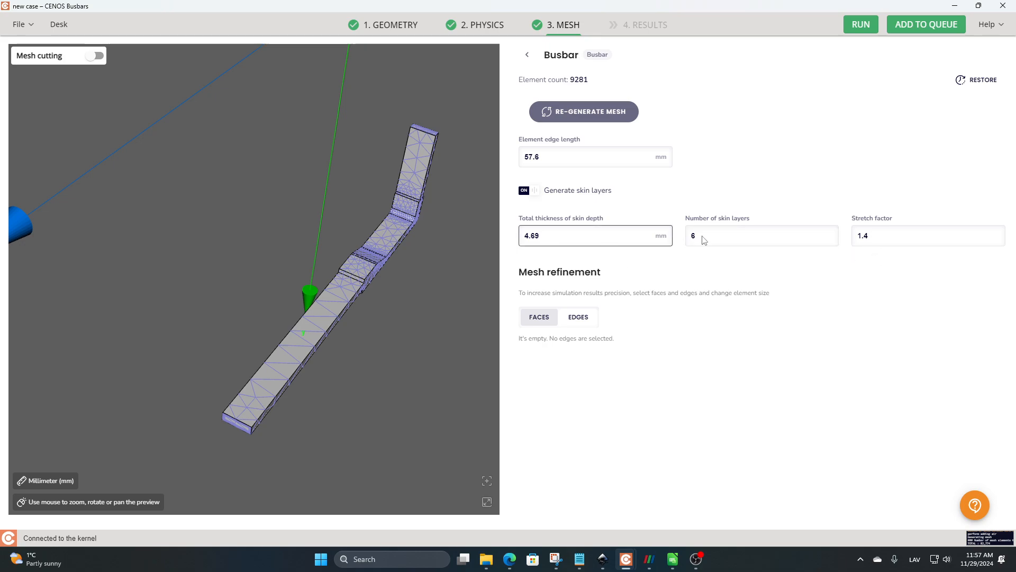
{"action": "left_click", "coordinate": [551, 163]}
{"action": "left_click", "coordinate": [663, 182]}
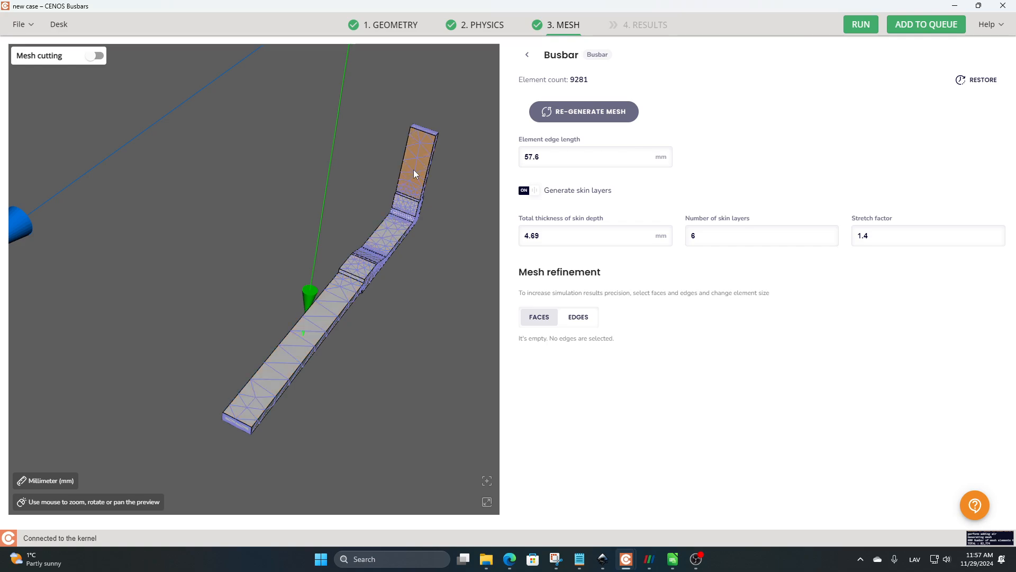
{"action": "left_click", "coordinate": [527, 54]}
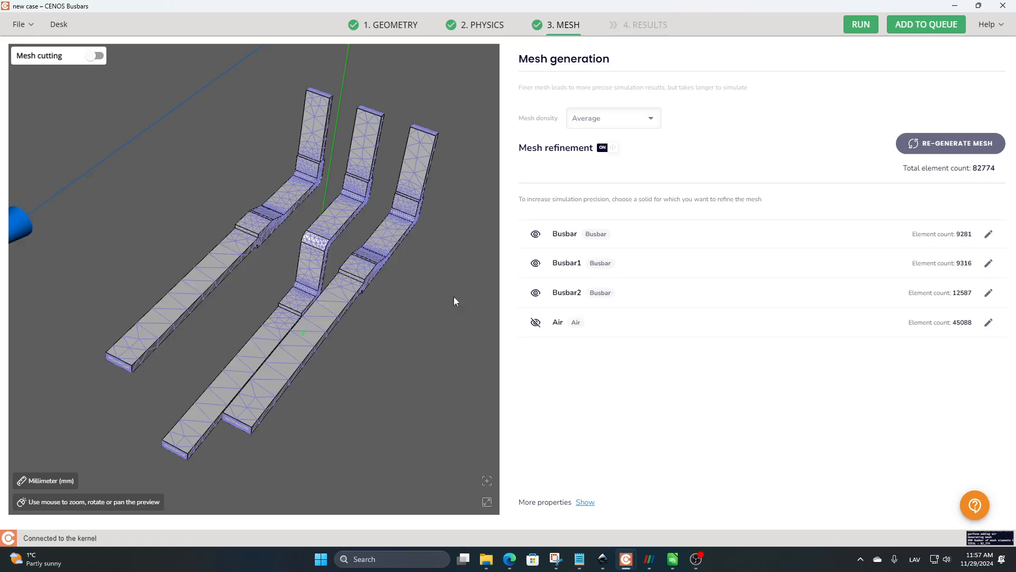
{"action": "left_click_drag", "start_coordinate": [409, 339], "coordinate": [432, 352]}
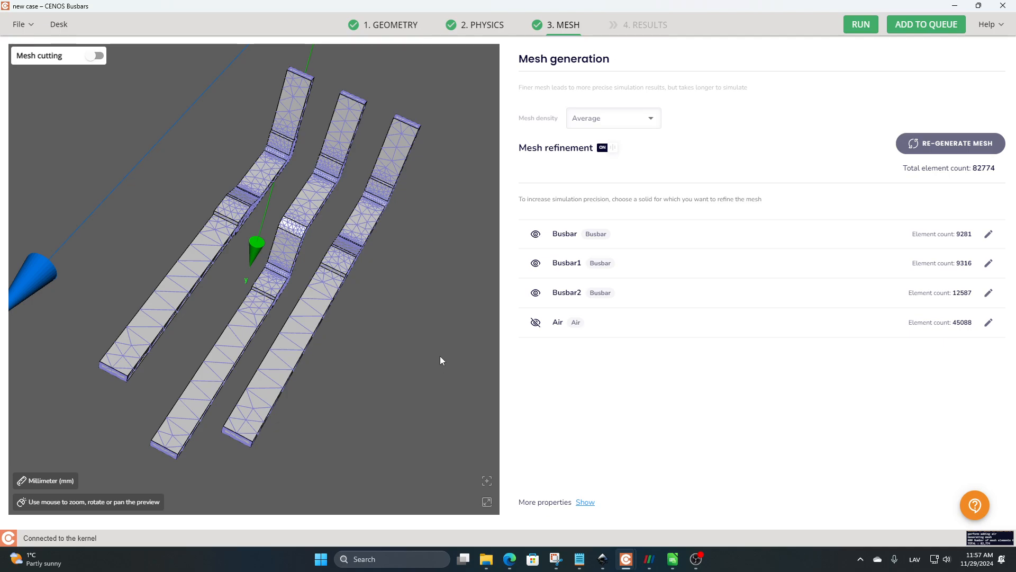
Step: Switch to ParaView and examine the temperature distribution on the three busbars at time 10
{"action": "left_click", "coordinate": [651, 565]}
{"action": "left_click_drag", "start_coordinate": [460, 293], "coordinate": [495, 275]}
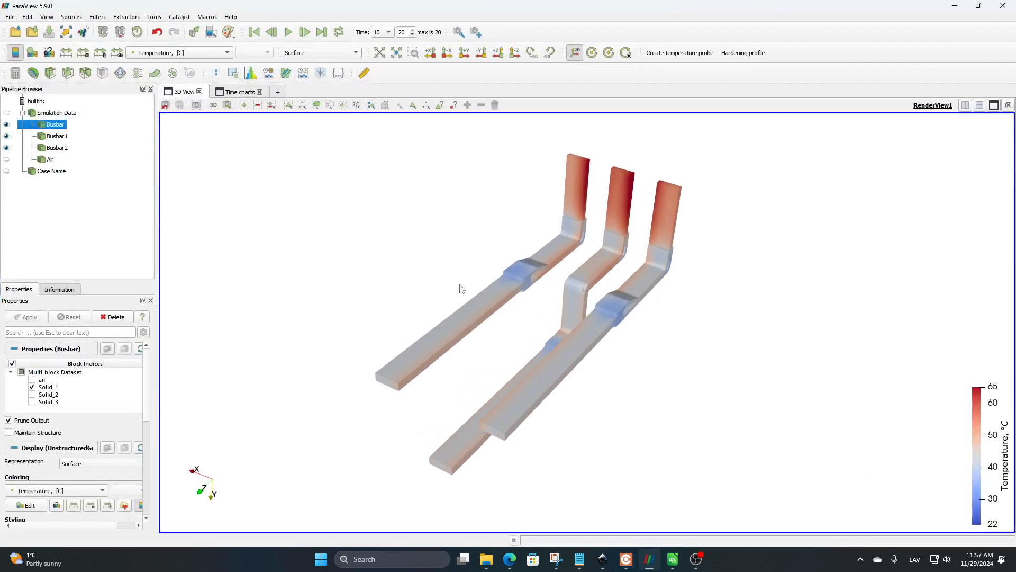
{"action": "middle_click_drag", "start_coordinate": [460, 288], "coordinate": [454, 279]}
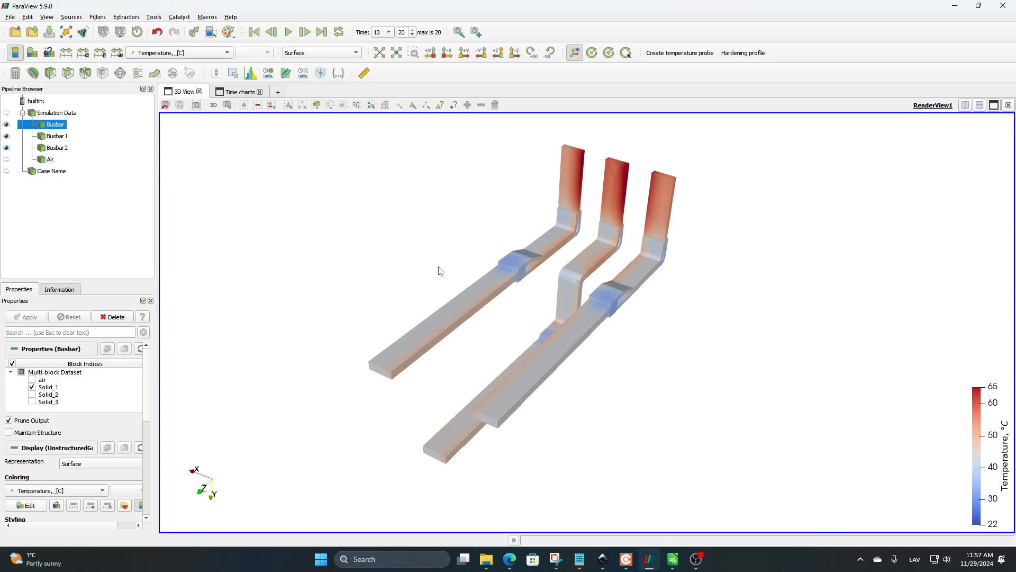
{"action": "left_click_drag", "start_coordinate": [504, 259], "coordinate": [545, 288]}
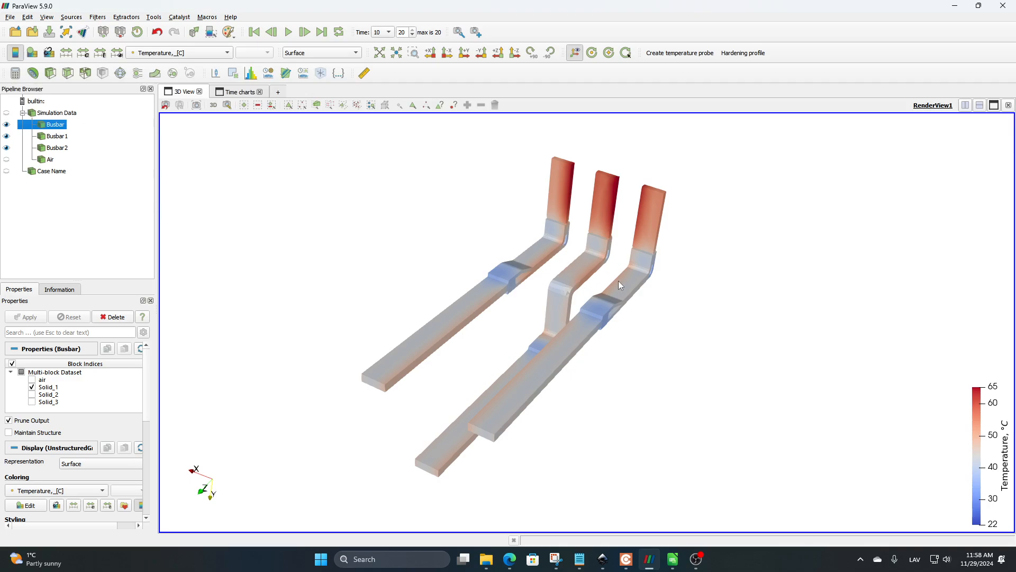
{"action": "mouse_move", "coordinate": [550, 287]}
{"action": "left_mouse_down"}
{"action": "mouse_move", "coordinate": [548, 272]}
{"action": "mouse_move", "coordinate": [583, 282]}
{"action": "mouse_move", "coordinate": [543, 278]}
{"action": "left_mouse_up"}
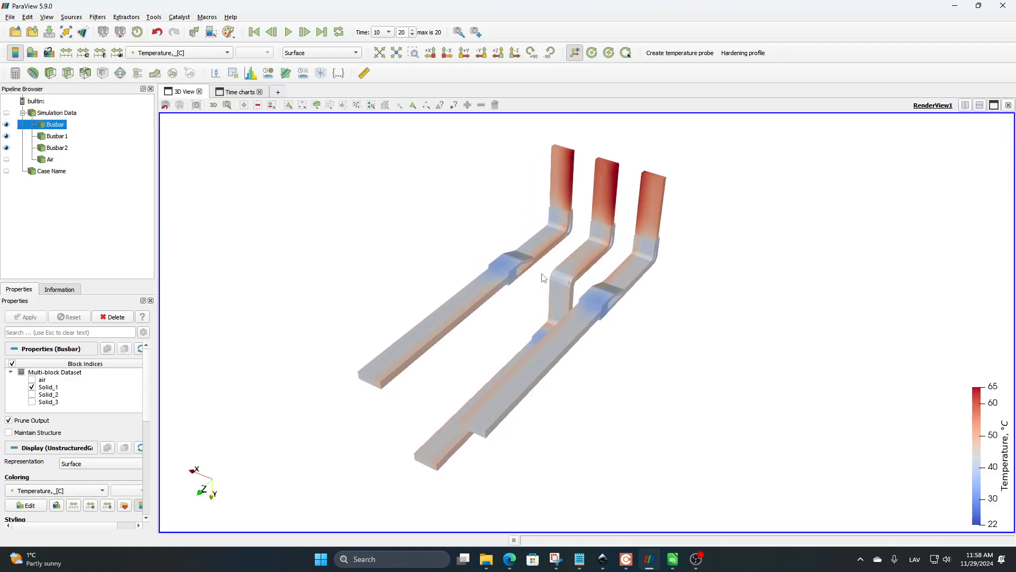
Step: Play the temperature results of the three busbars from time 0 through to the final time step
{"action": "left_click", "coordinate": [254, 32]}
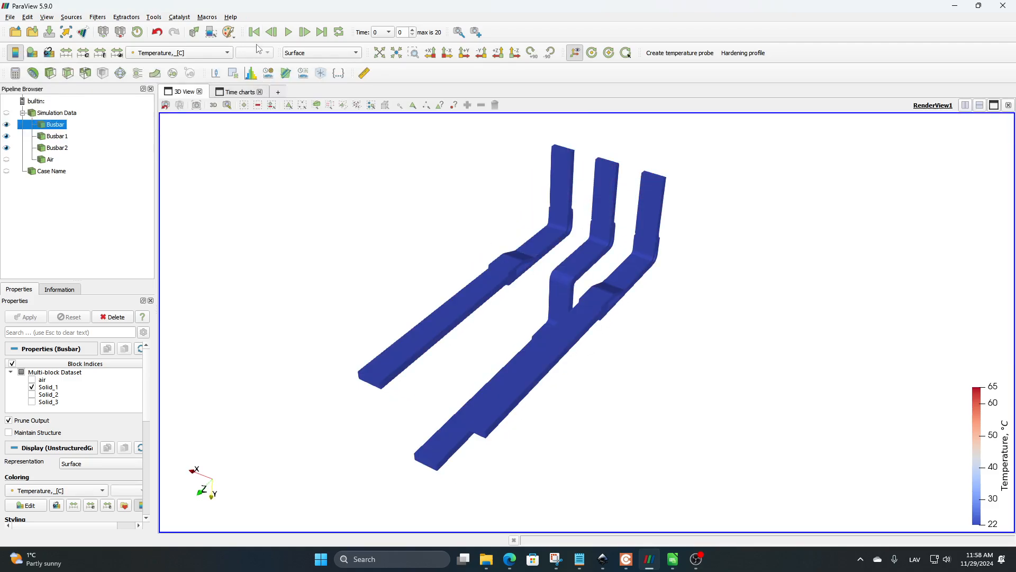
{"action": "left_click", "coordinate": [288, 33]}
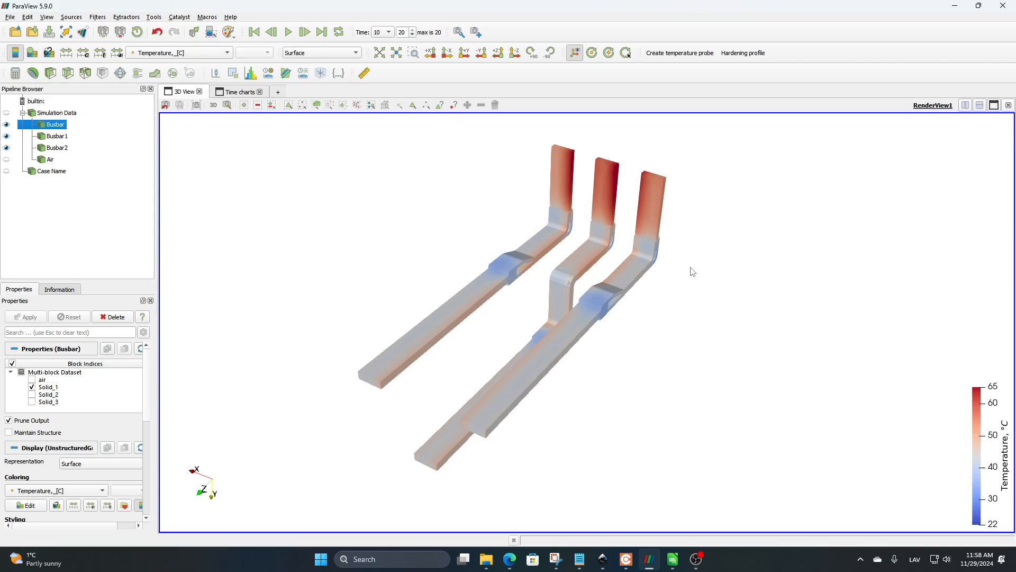
{"action": "left_click_drag", "start_coordinate": [683, 264], "coordinate": [613, 288]}
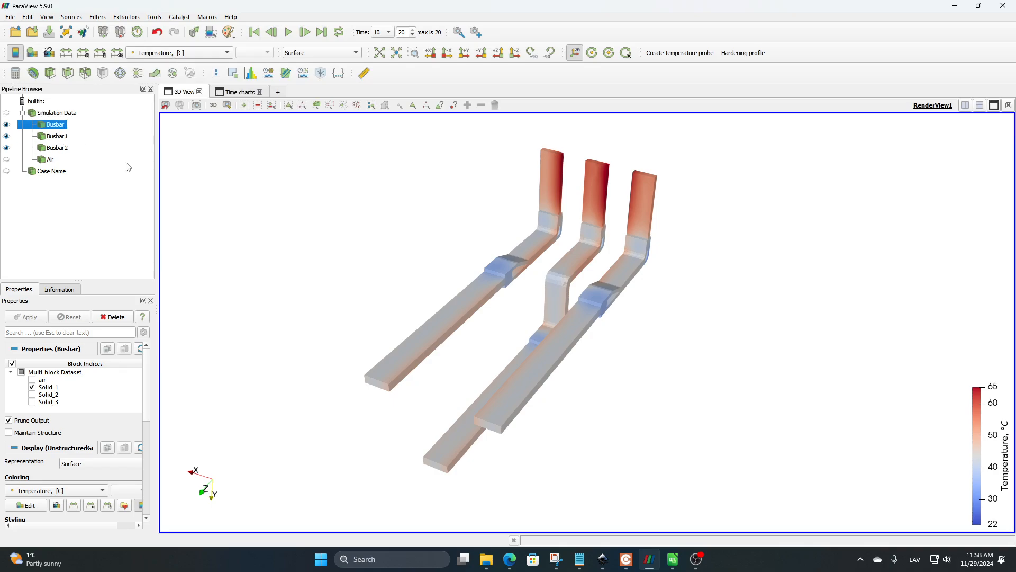
Step: Colour Busbar by Joule heat, by current density and finally by magnetic flux density, and inspect the distributions
{"action": "left_click", "coordinate": [180, 54]}
{"action": "left_click", "coordinate": [183, 52]}
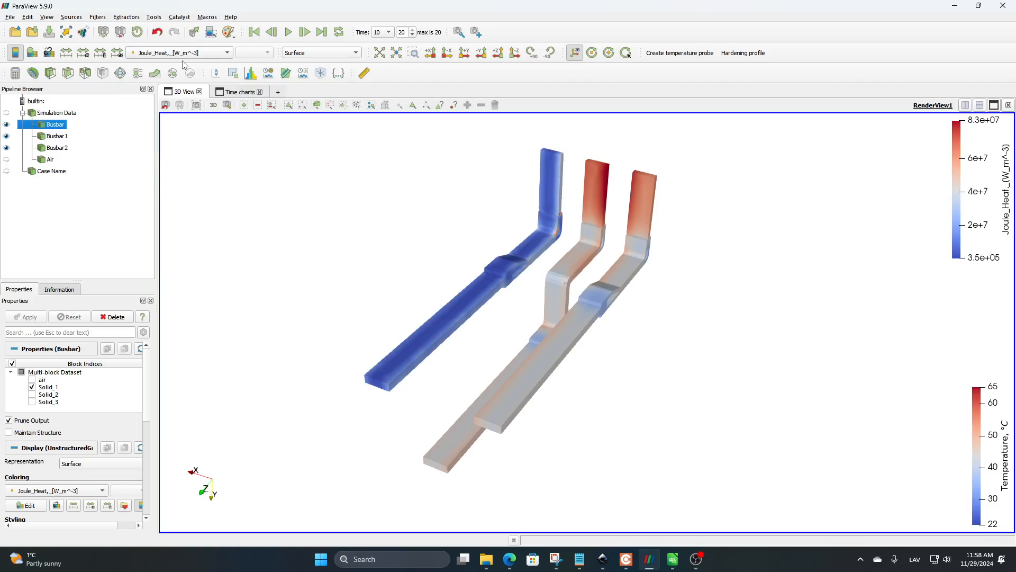
{"action": "left_click", "coordinate": [179, 53]}
{"action": "left_click", "coordinate": [179, 41]}
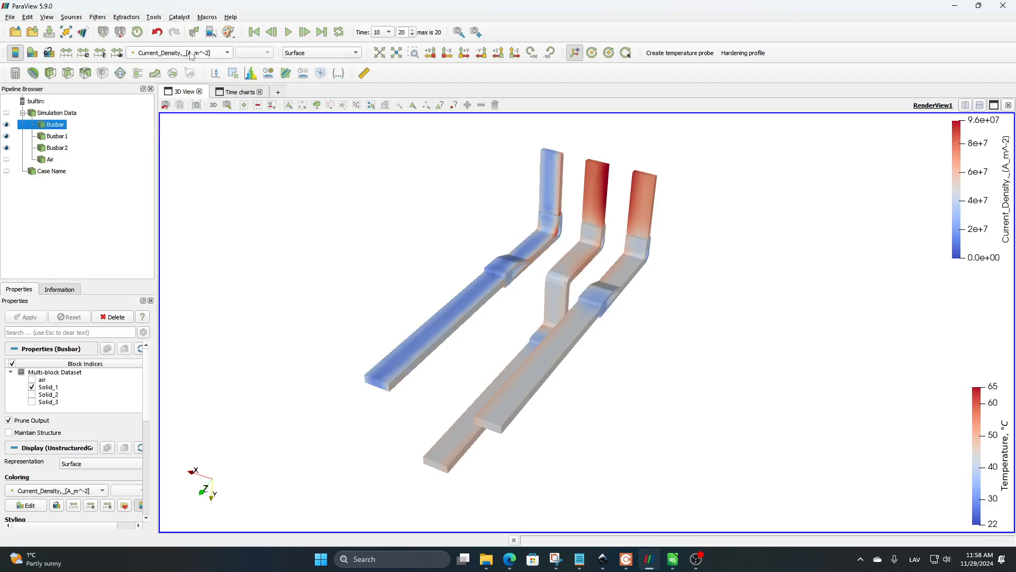
{"action": "left_click", "coordinate": [180, 52]}
{"action": "left_click", "coordinate": [185, 95]}
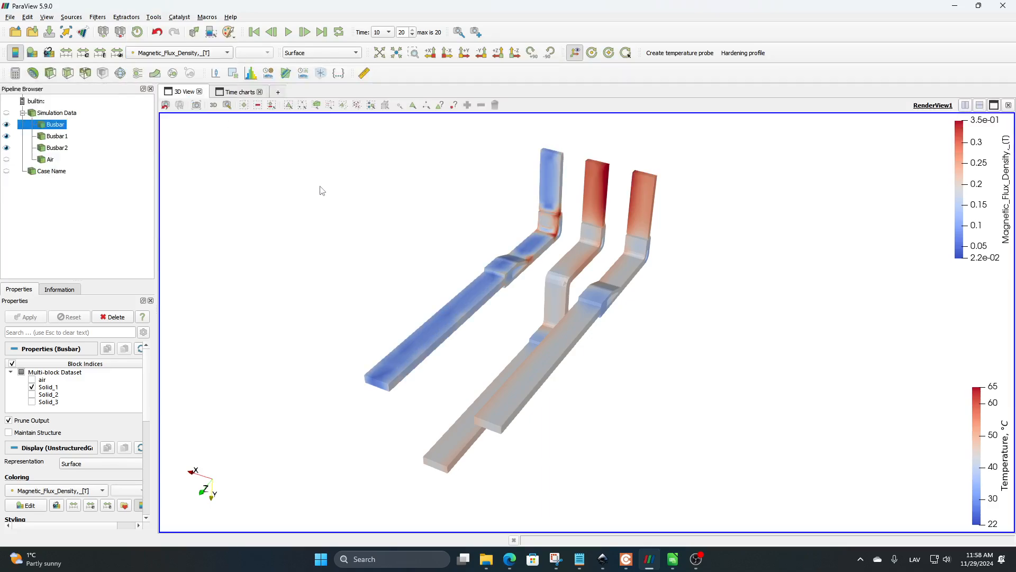
{"action": "mouse_move", "coordinate": [408, 220]}
{"action": "left_mouse_down"}
{"action": "mouse_move", "coordinate": [389, 221]}
{"action": "mouse_move", "coordinate": [401, 232]}
{"action": "left_mouse_up"}
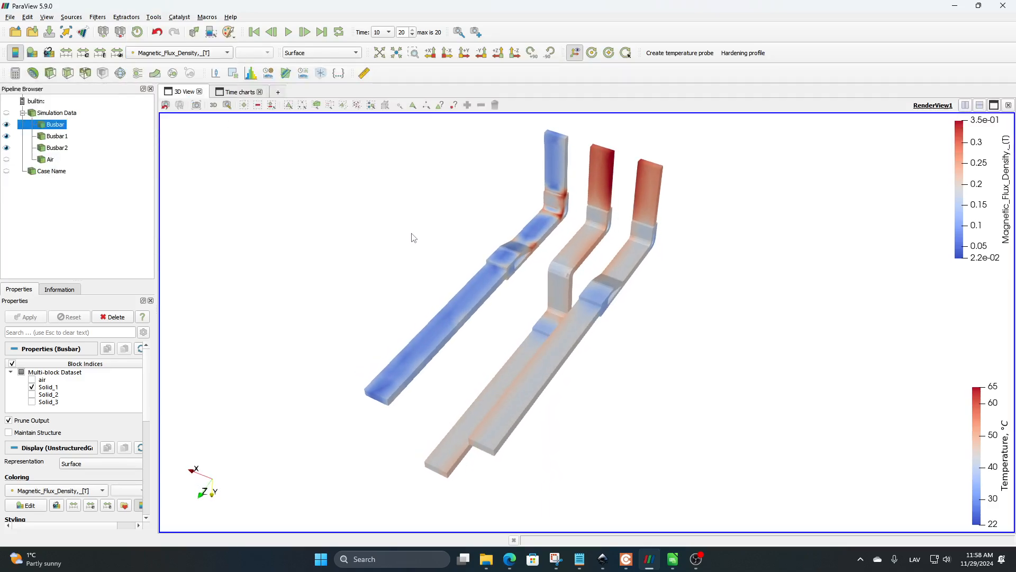
{"action": "left_click_drag", "start_coordinate": [460, 231], "coordinate": [463, 210]}
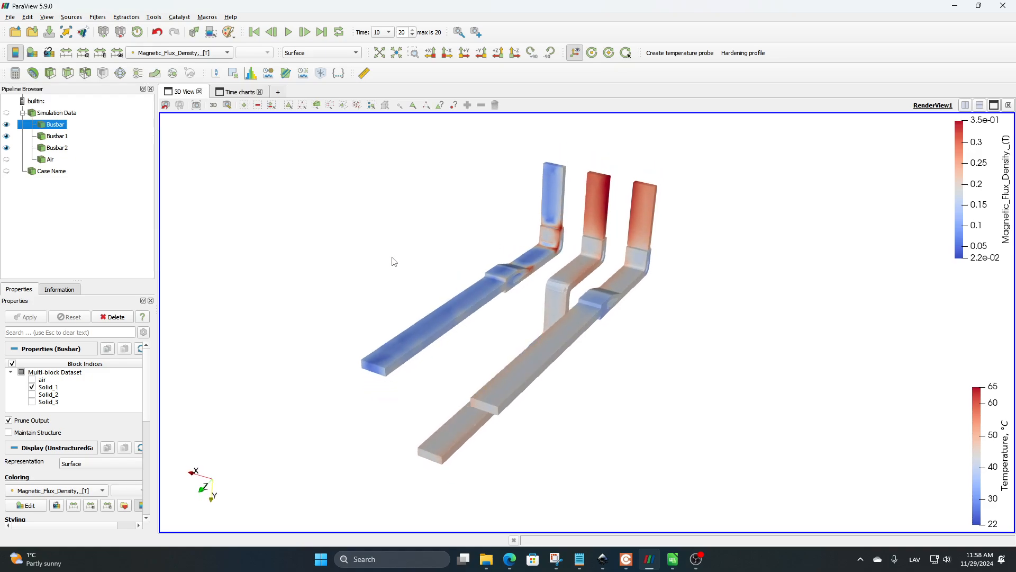
Step: View the time charts, review globalResultsFile.parsed.csv in LibreOffice Calc across to the impedance column, and return to the charts in ParaView
{"action": "left_click", "coordinate": [237, 94]}
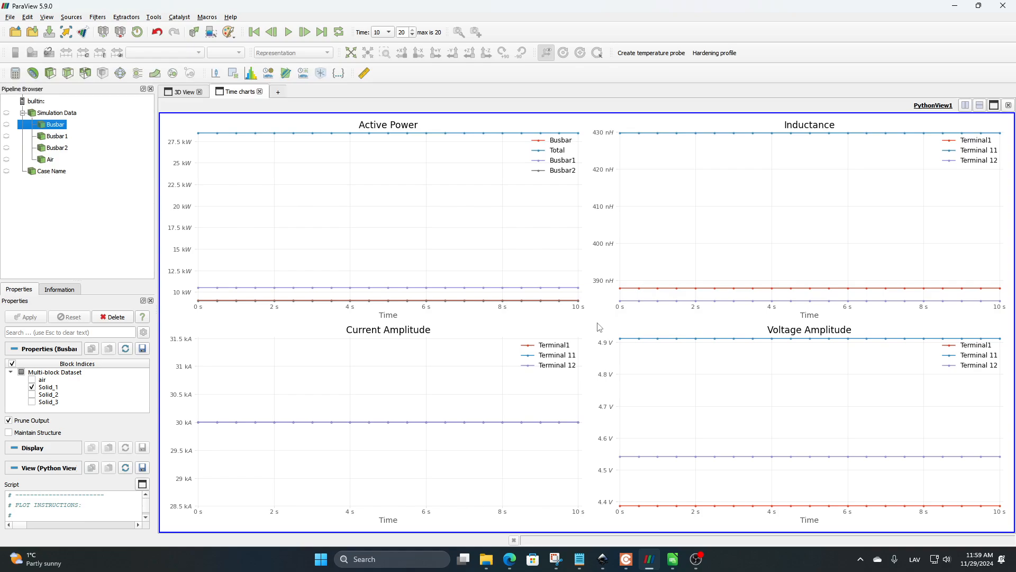
{"action": "left_click", "coordinate": [672, 559]}
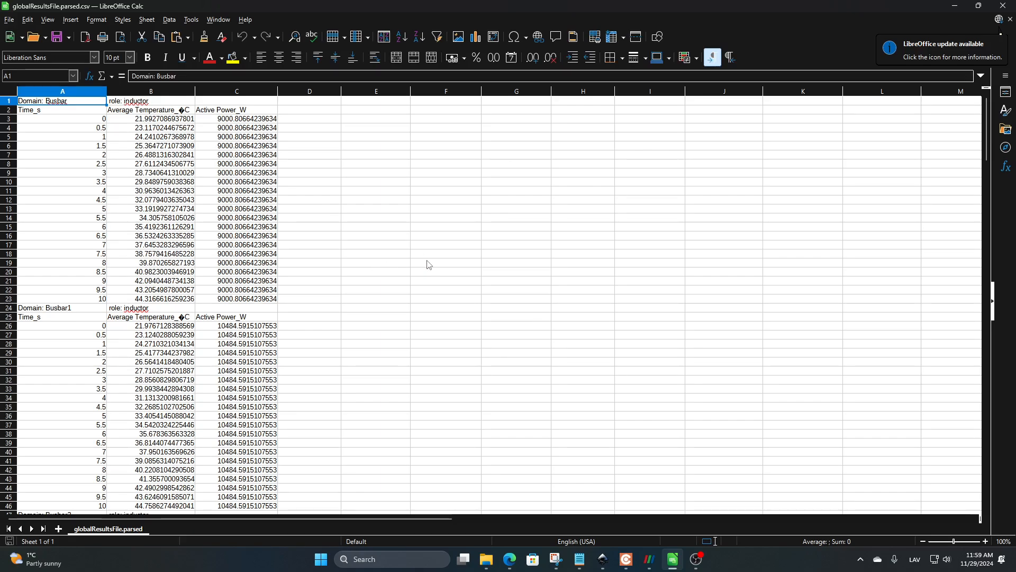
{"action": "scroll", "coordinate": [428, 289], "scroll_direction": "down", "scroll_amount": 4}
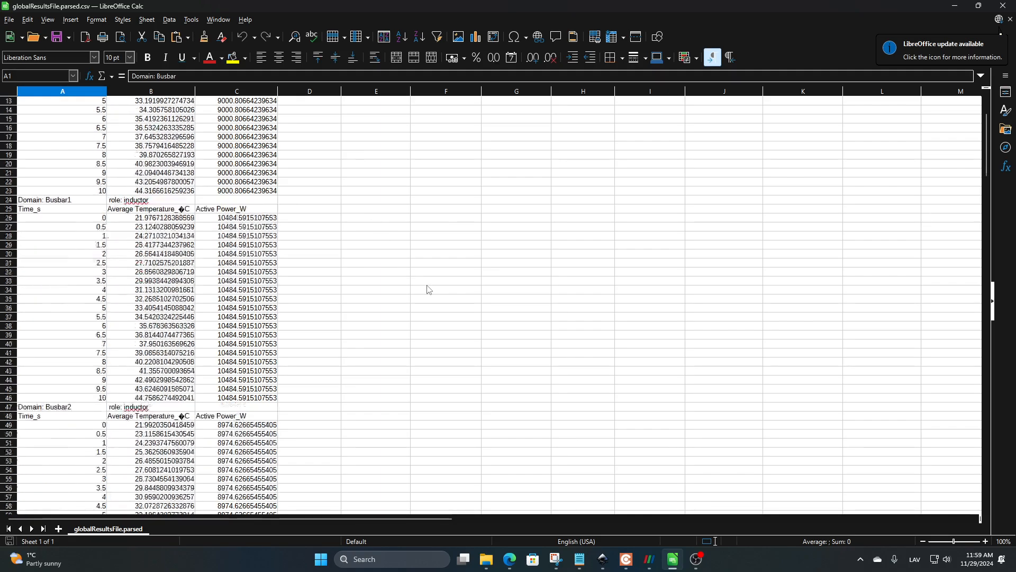
{"action": "scroll", "coordinate": [428, 289], "scroll_direction": "down", "scroll_amount": 15}
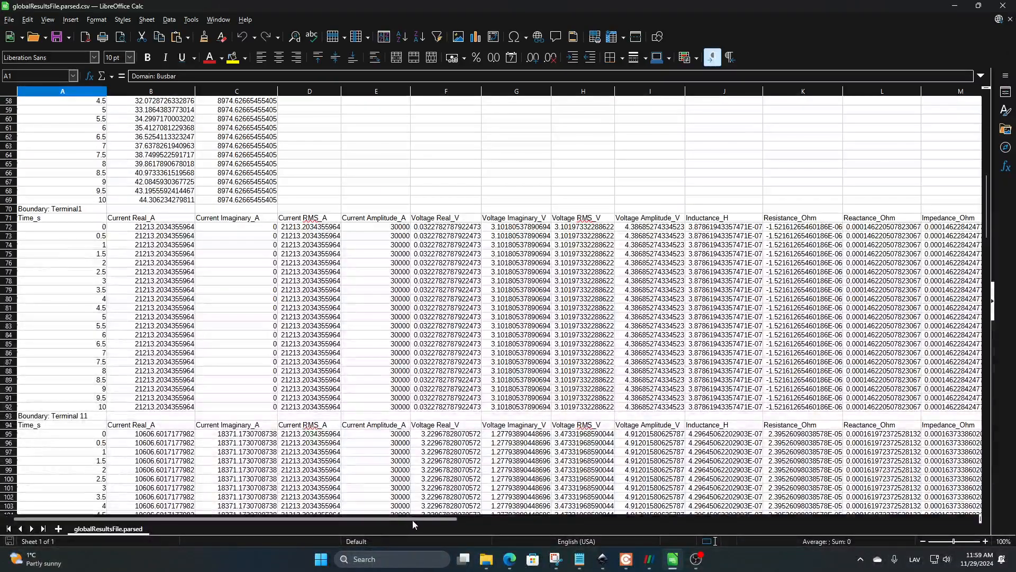
{"action": "left_click_drag", "start_coordinate": [412, 520], "coordinate": [473, 523]}
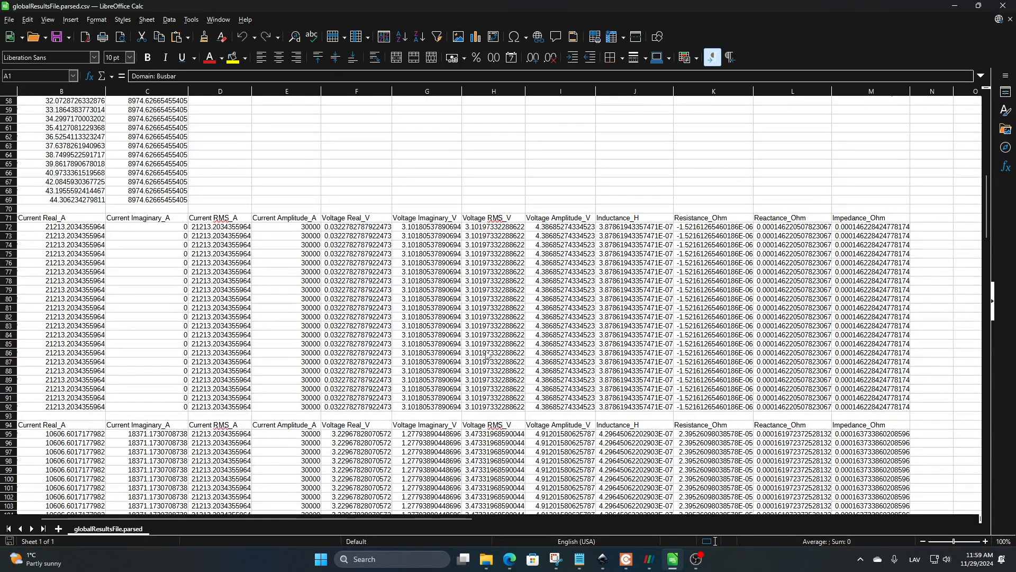
{"action": "mouse_move", "coordinate": [649, 555]}
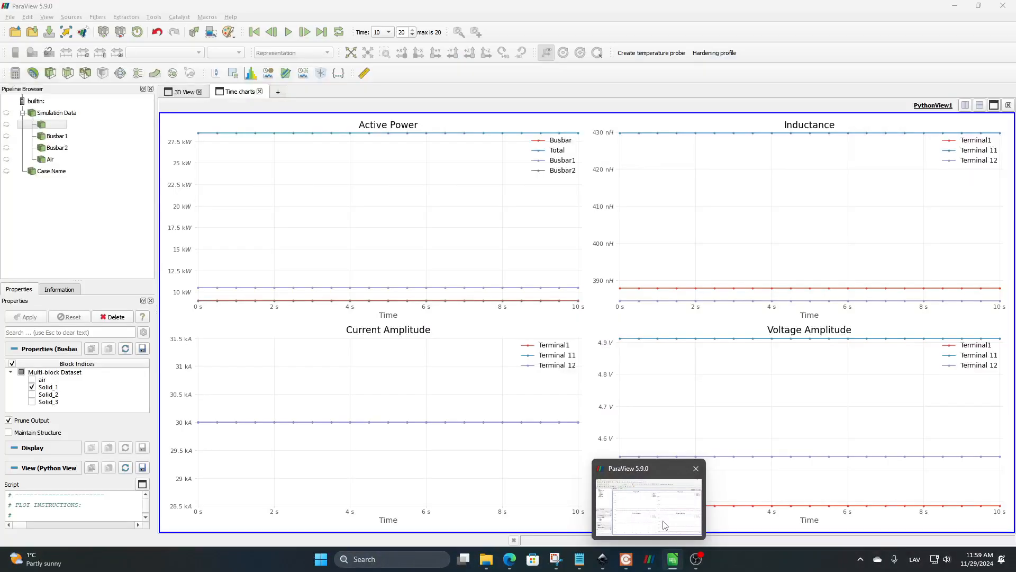
{"action": "left_click", "coordinate": [662, 523]}
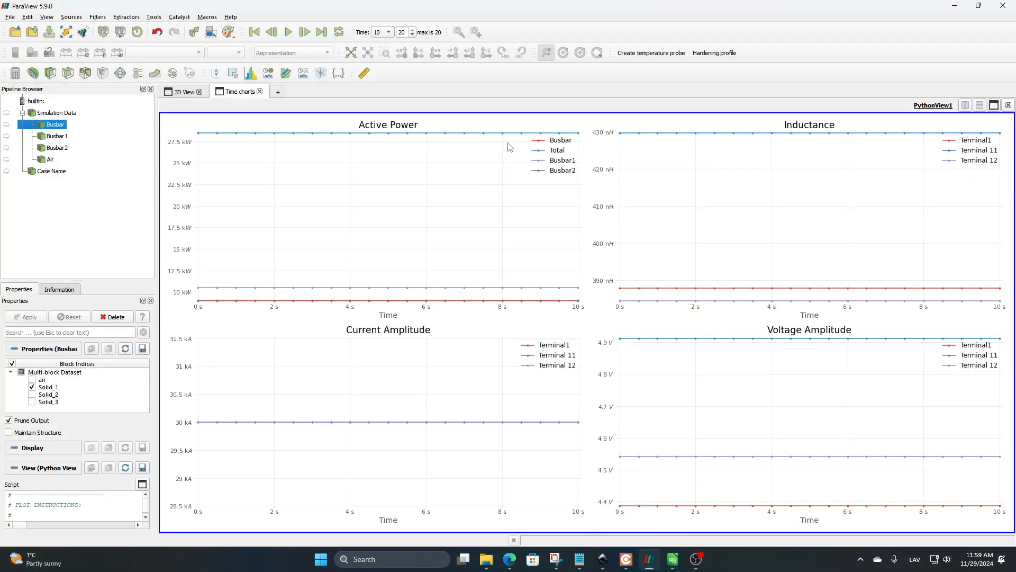